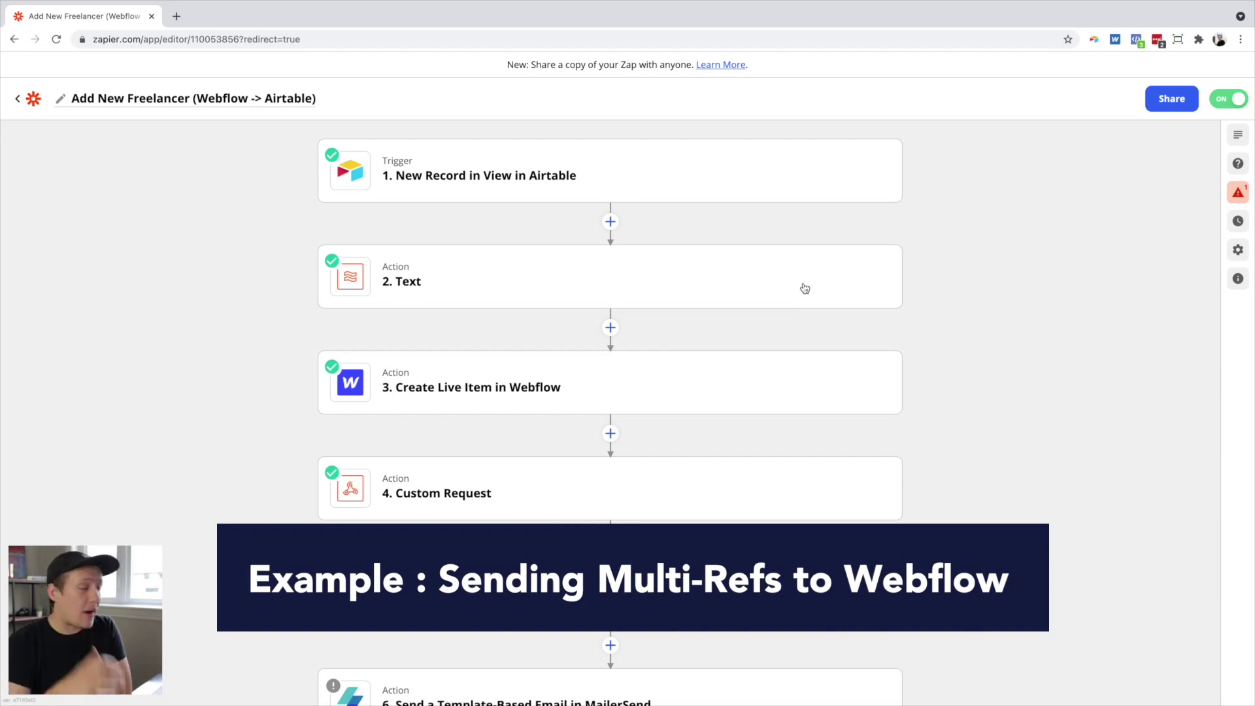
Step: Look at the zap's Create Live Item in Webflow action and the freelancer's public profile, returning to the zap in Zapier
click(530, 385)
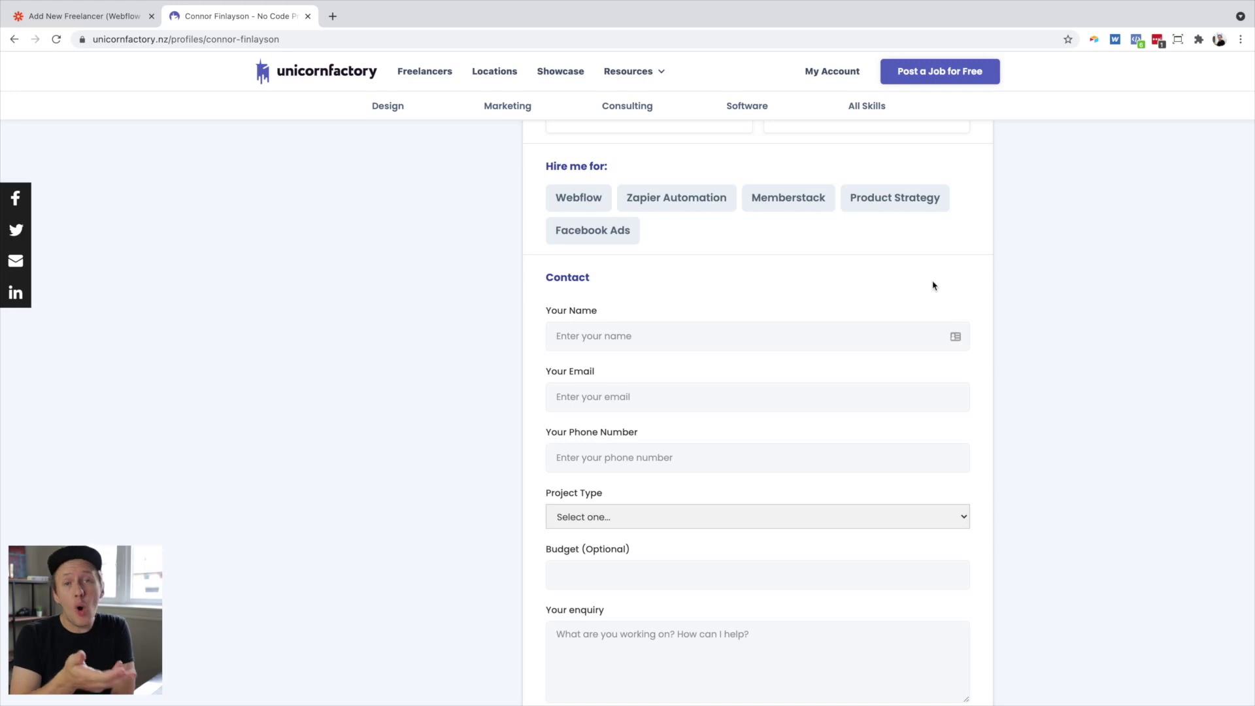
key(ctrl+shift+Tab)
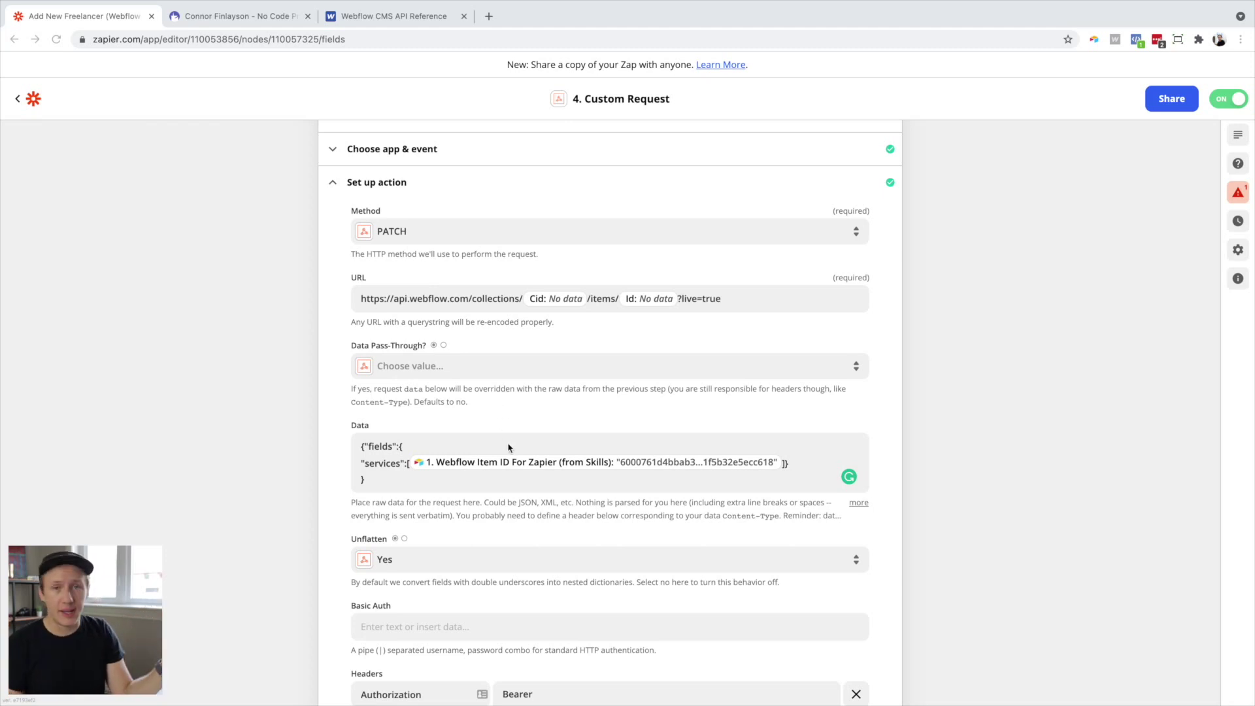
Step: Switch to the Webflow CMS API Reference and open the Item Model documentation
key(ctrl+3)
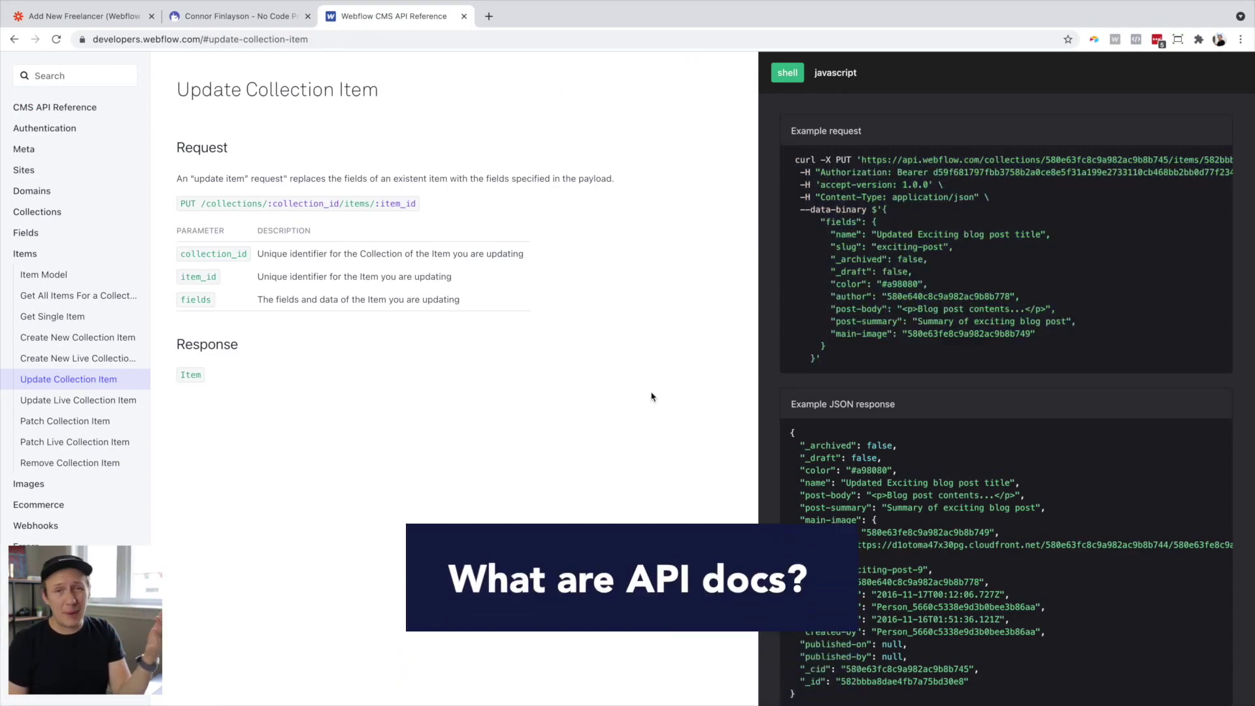
scroll(651, 397, up, 15)
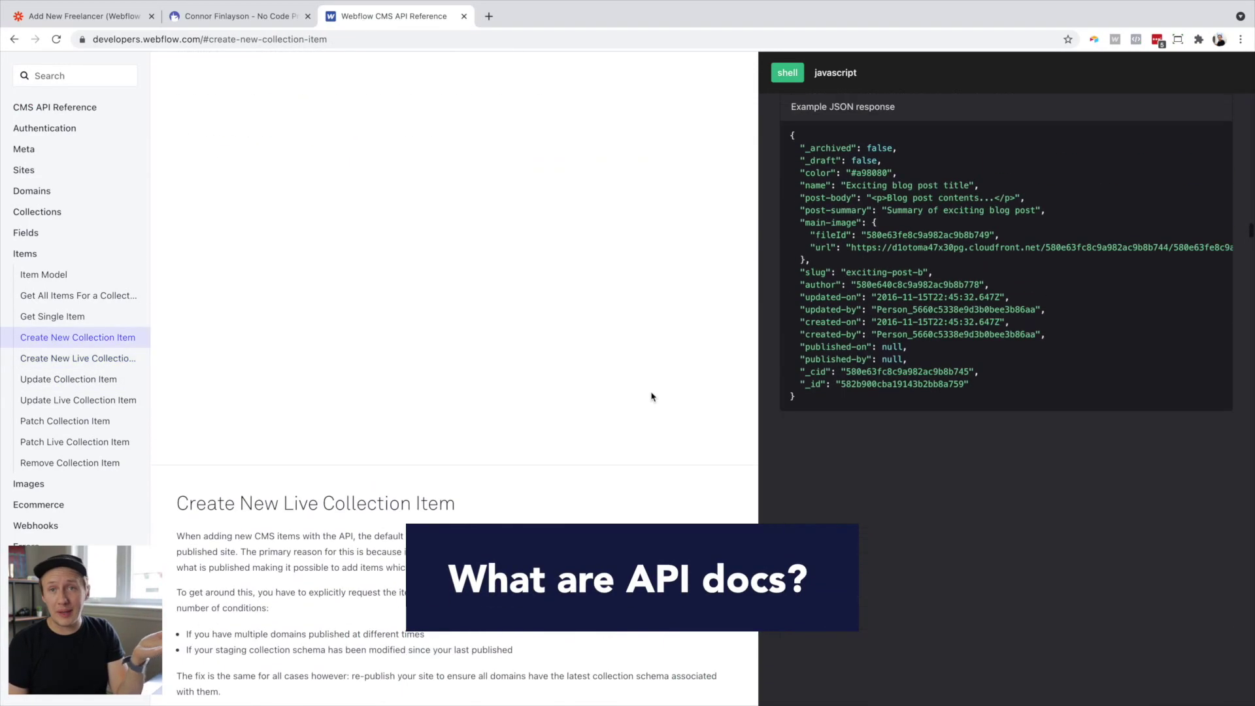
scroll(651, 397, up, 10)
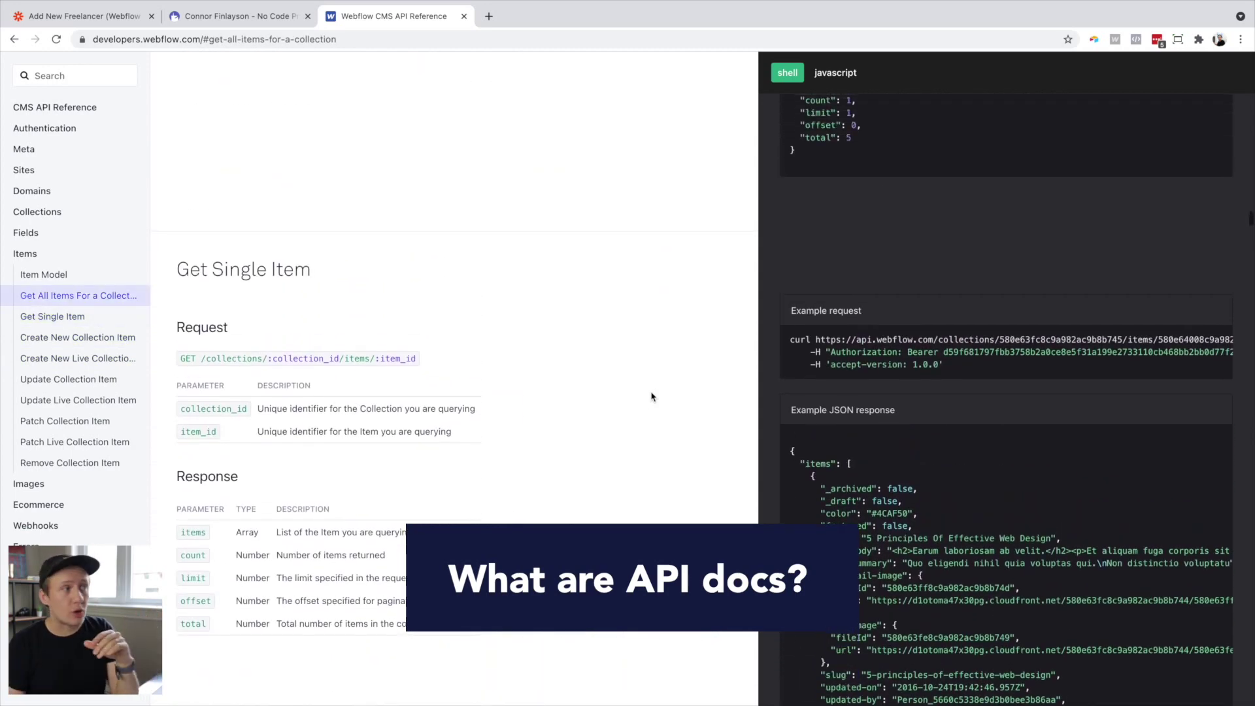
click(53, 277)
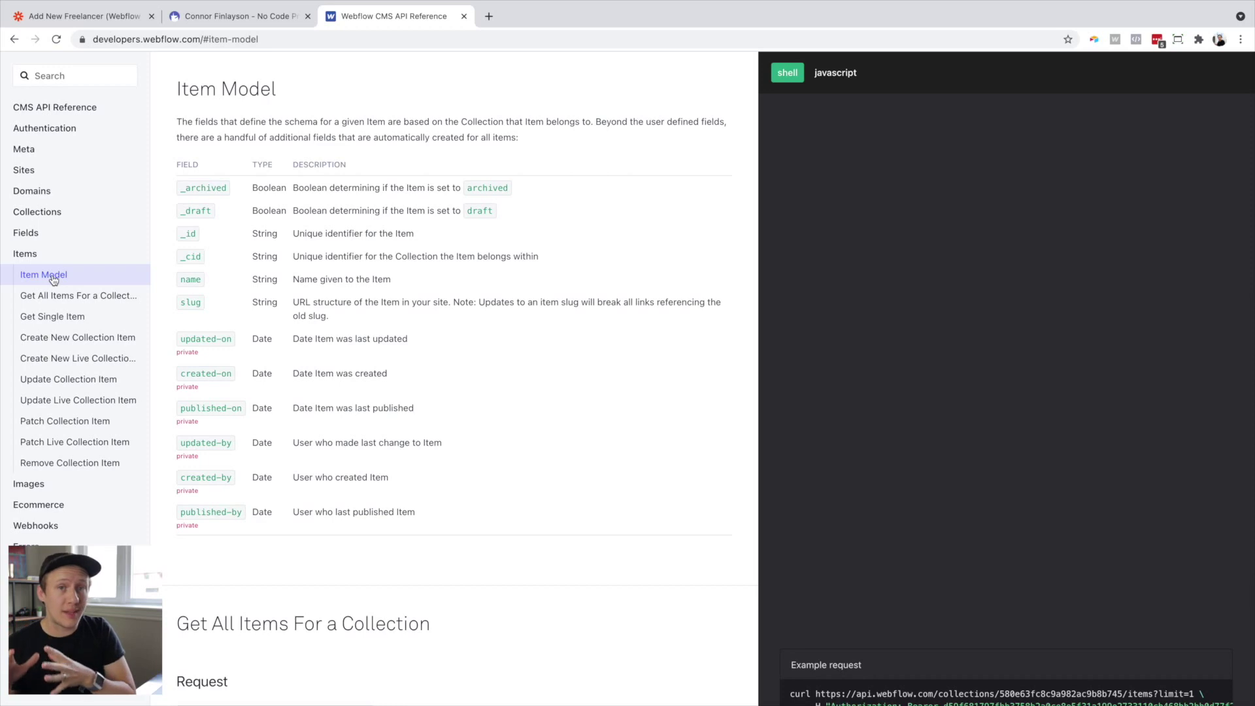
Step: View the Create New Collection Item and Update Live Collection Item sections of the API reference
click(82, 15)
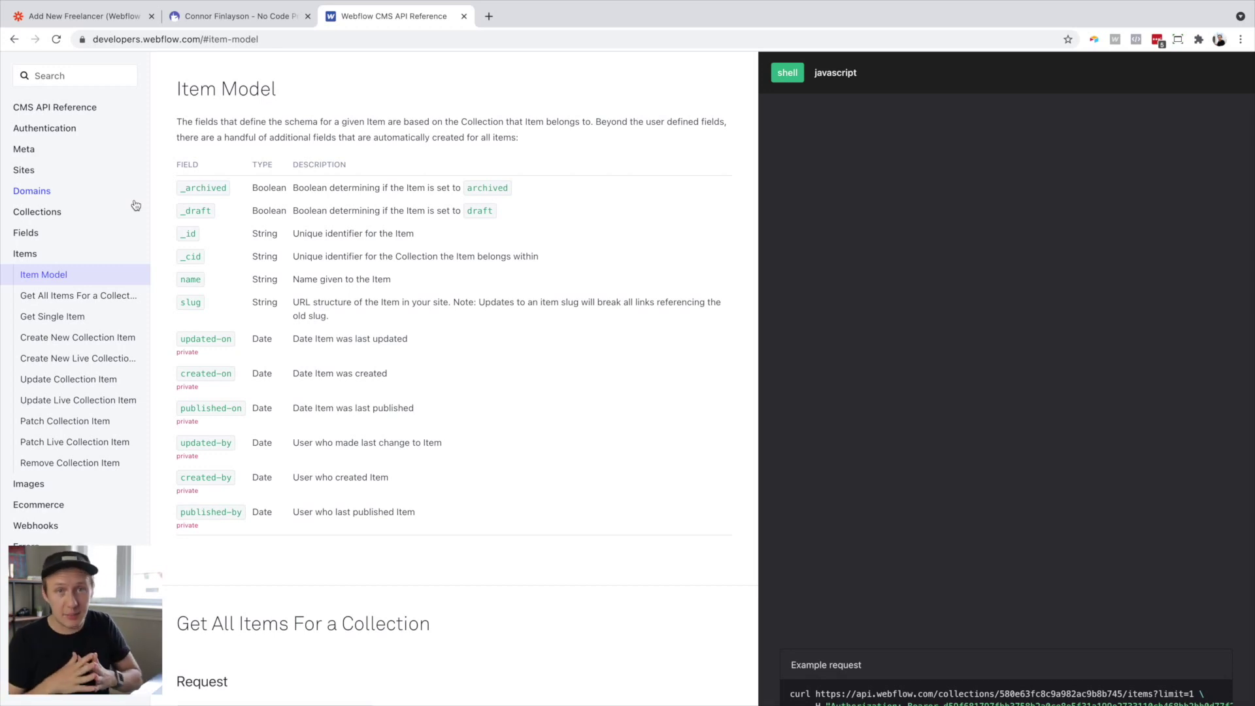
click(59, 345)
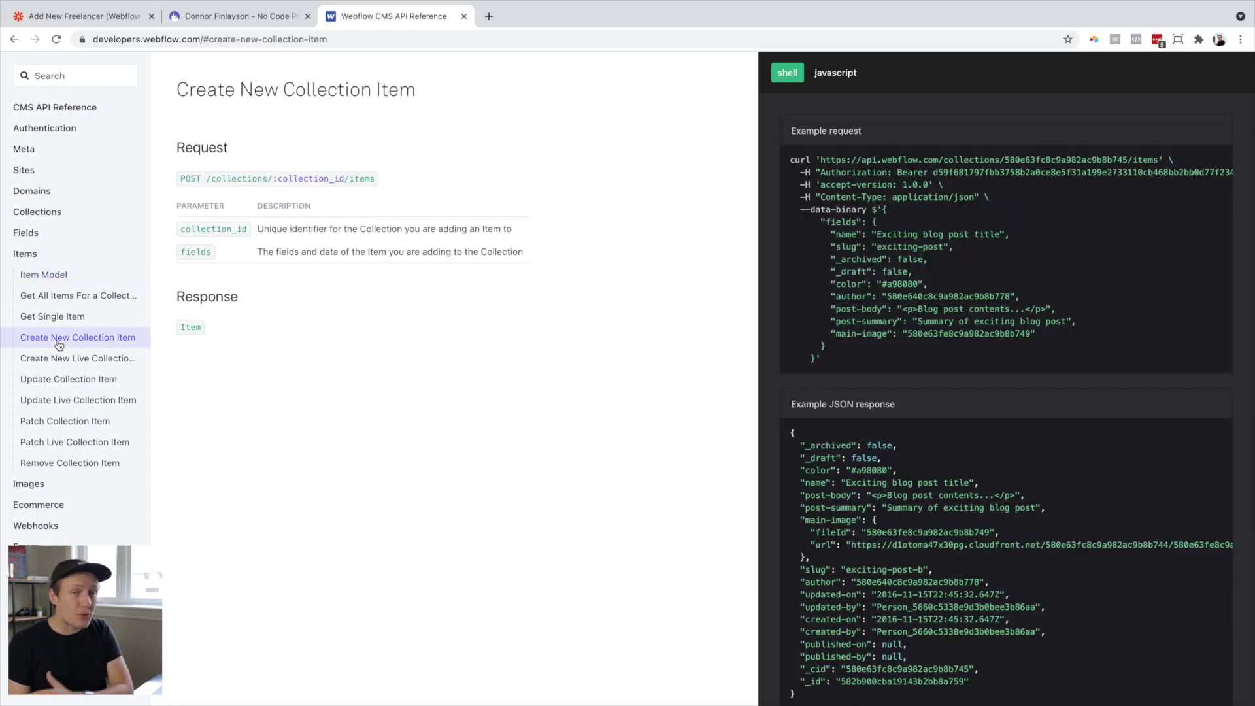
click(60, 405)
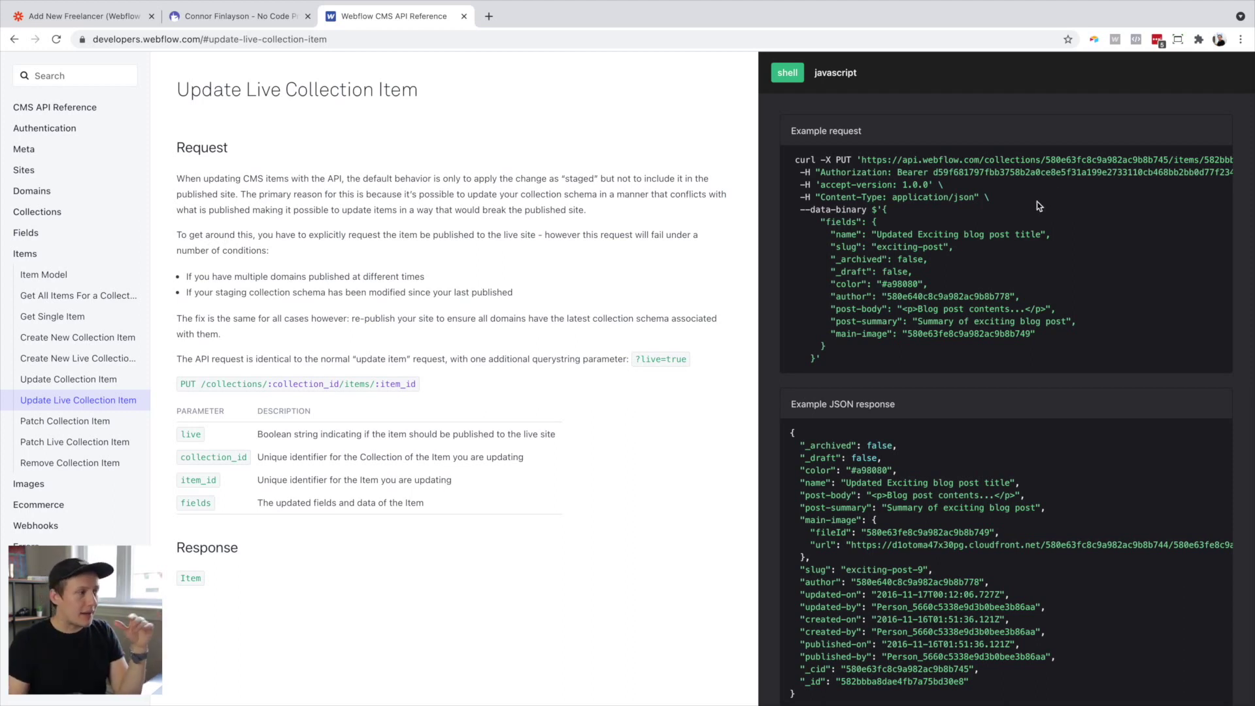
Step: Highlight the endpoint URL in the Update Live Collection Item example and compare it with the URL in Zapier's Custom Request
drag(843, 359, 789, 156)
click(1168, 289)
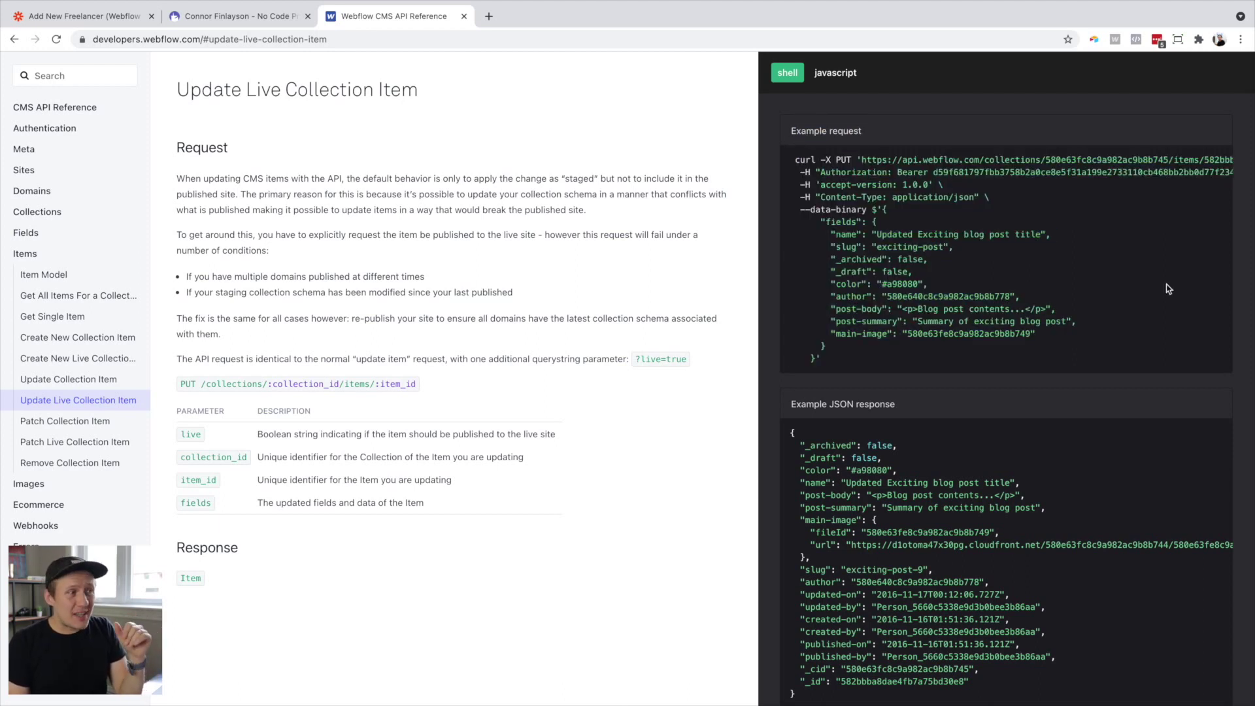
drag(861, 159, 1181, 157)
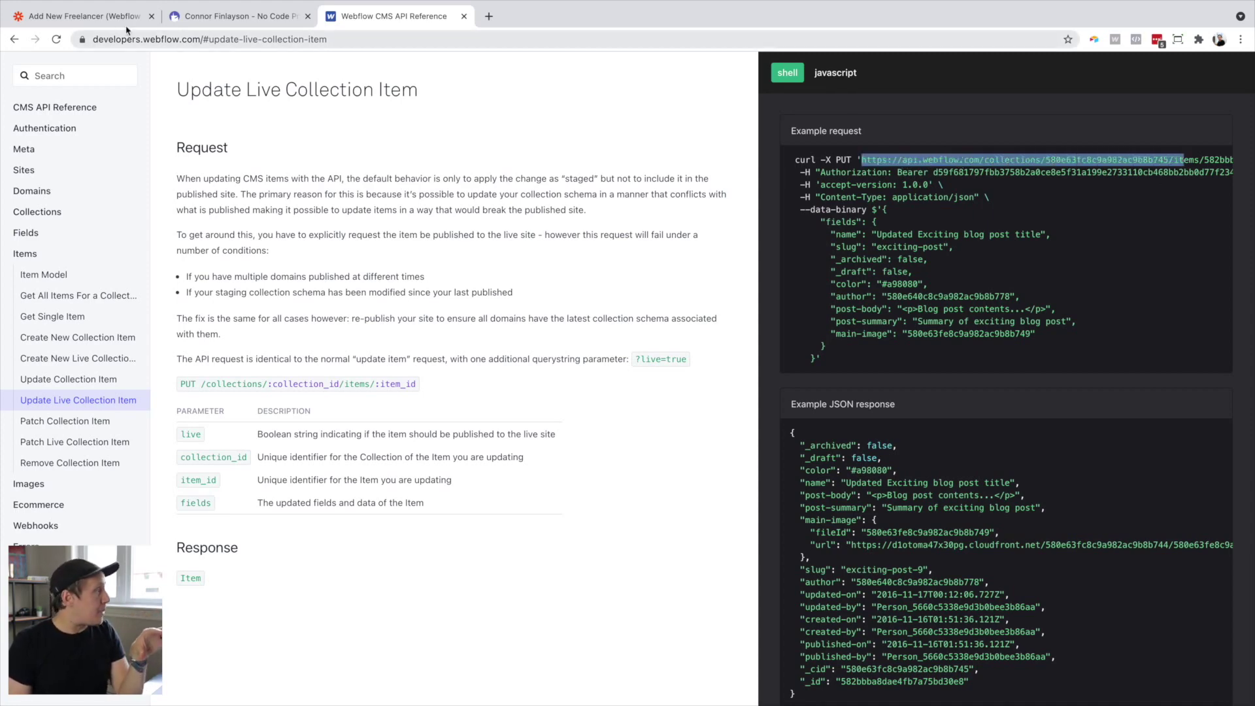
click(98, 18)
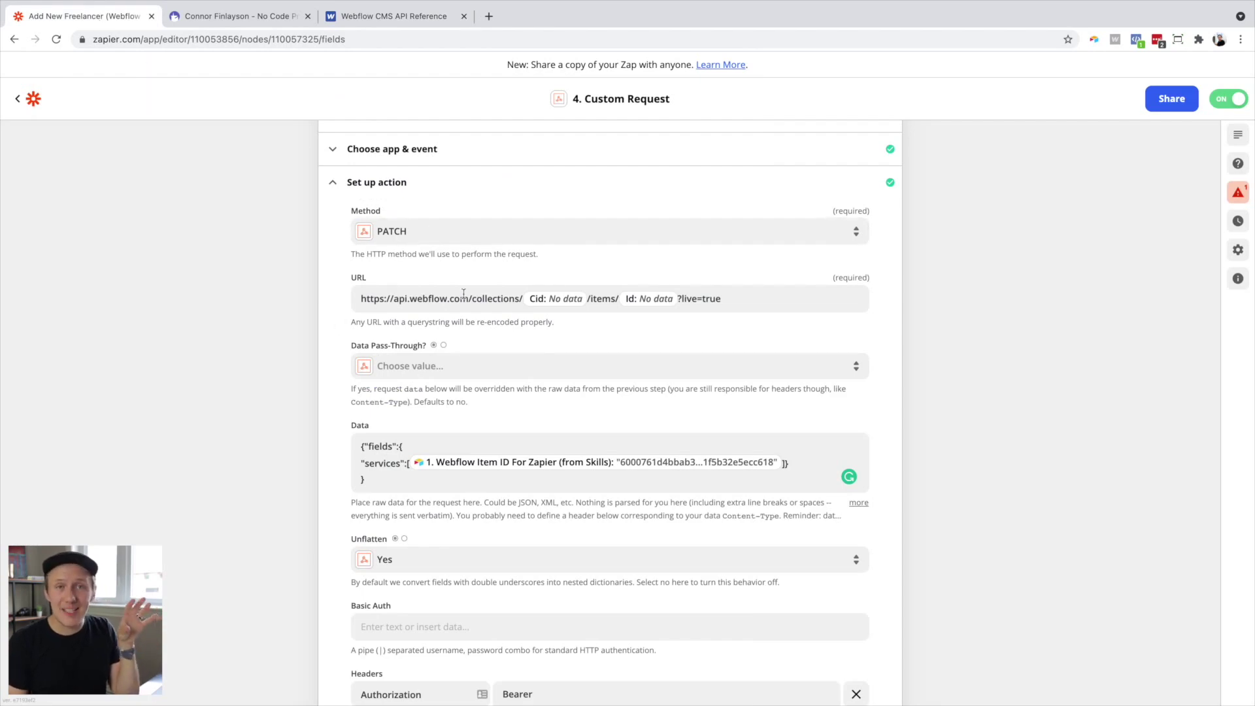
key(ctrl+shift+Tab)
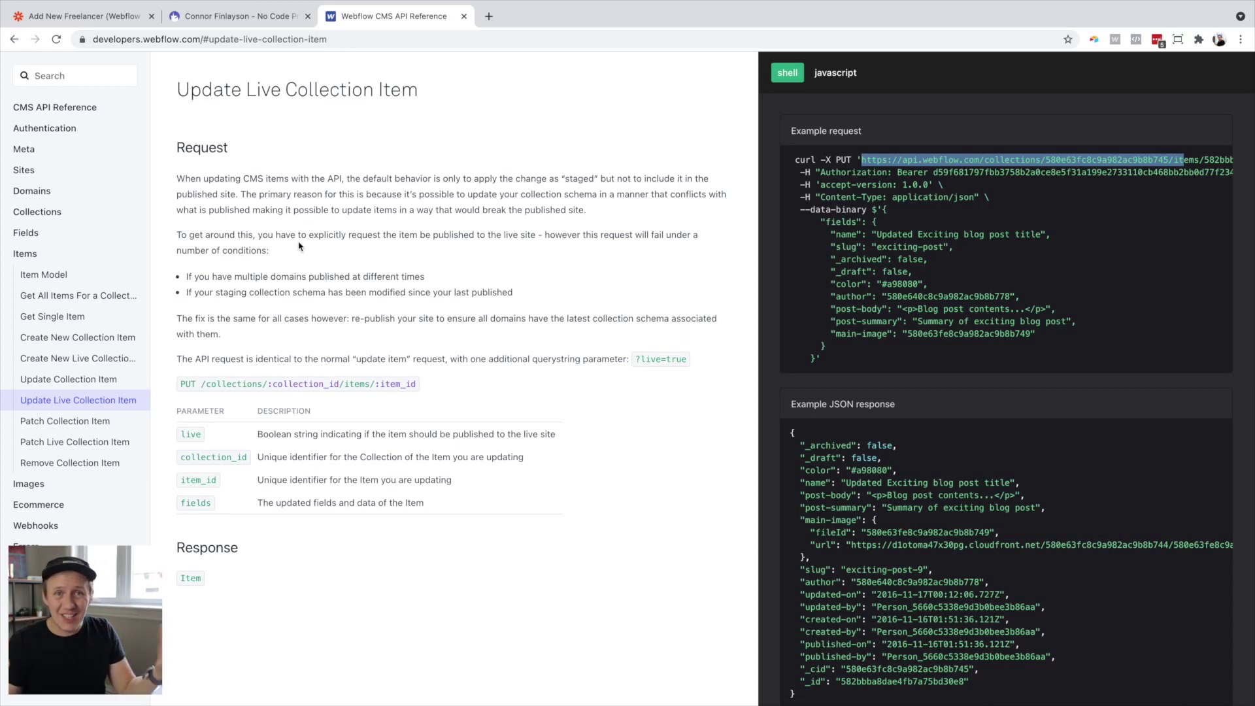
Step: Inspect the full example request URL and the PUT method in the Update Live Collection Item section
click(87, 401)
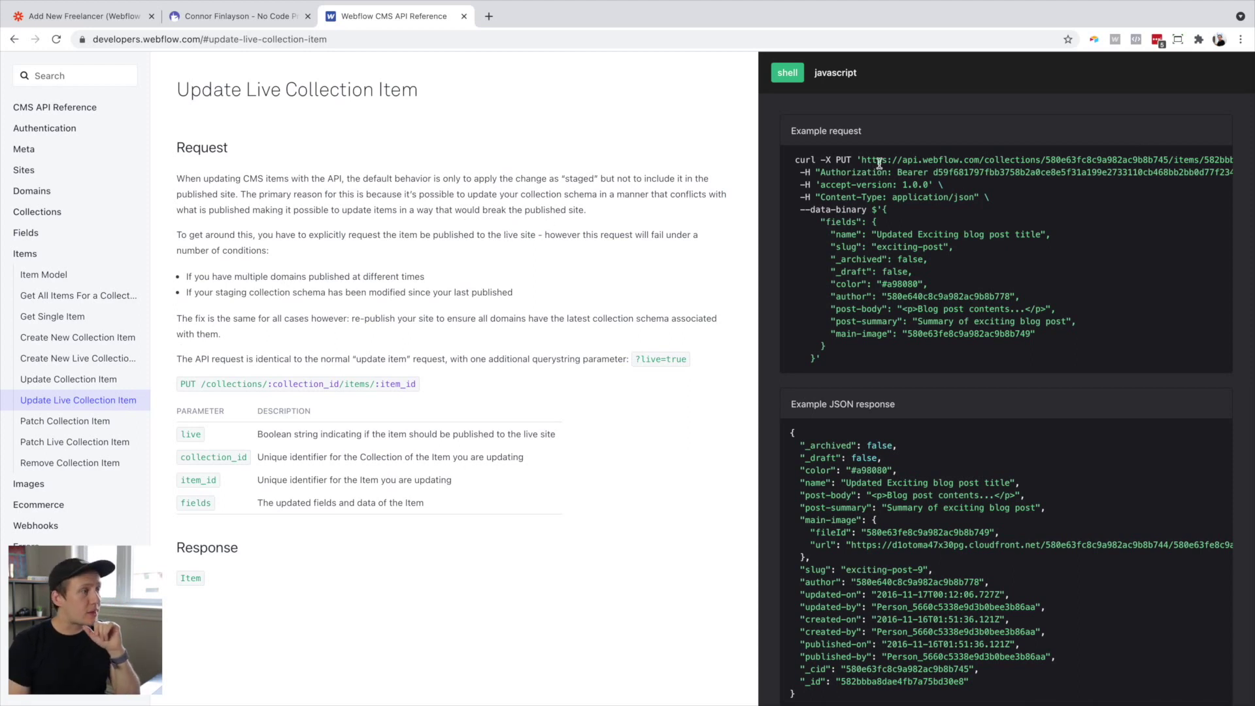
drag(862, 159, 1217, 159)
click(412, 341)
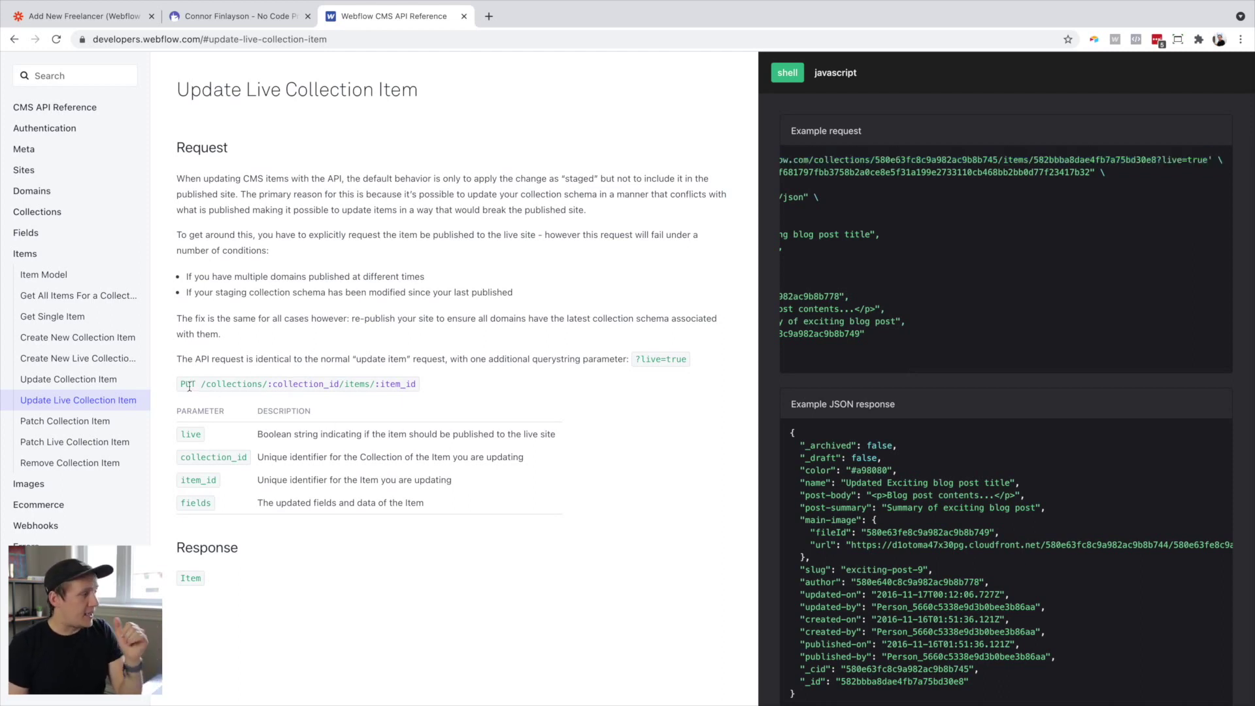
drag(180, 384, 194, 384)
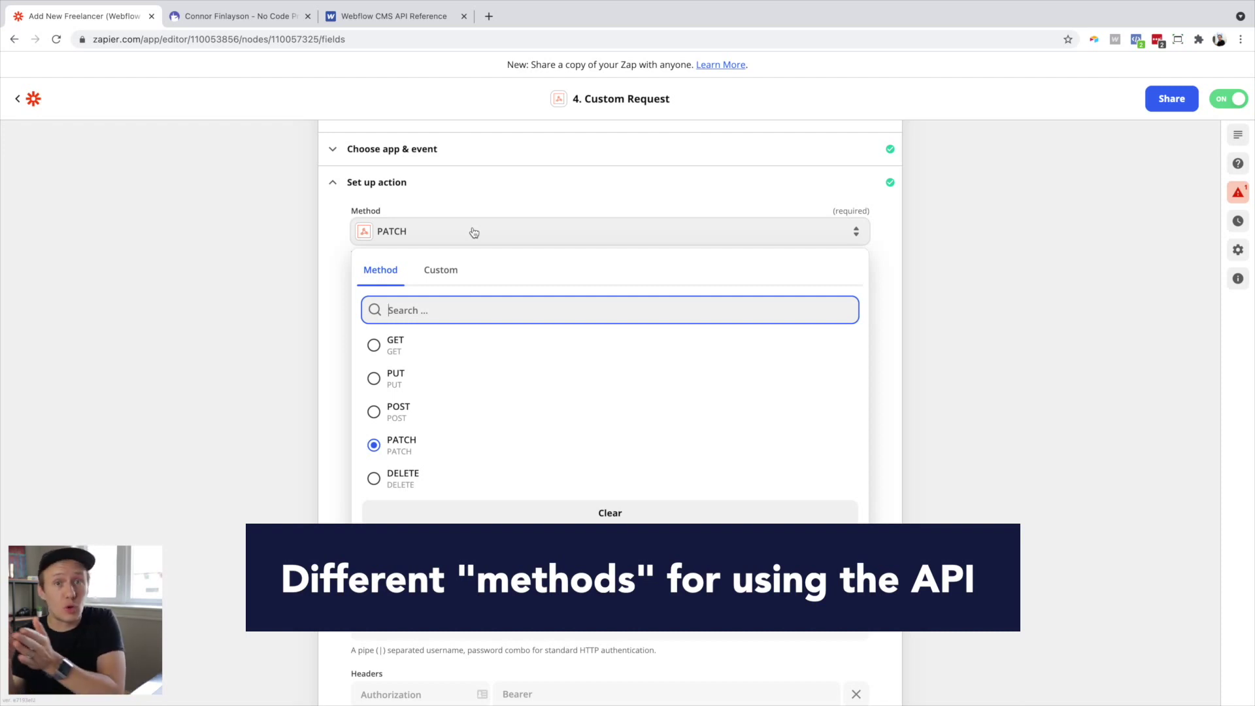
Step: Compare the Custom Request's method in Zapier with the PATCH method highlighted in the Patch Live Collection Item documentation
key(Up)
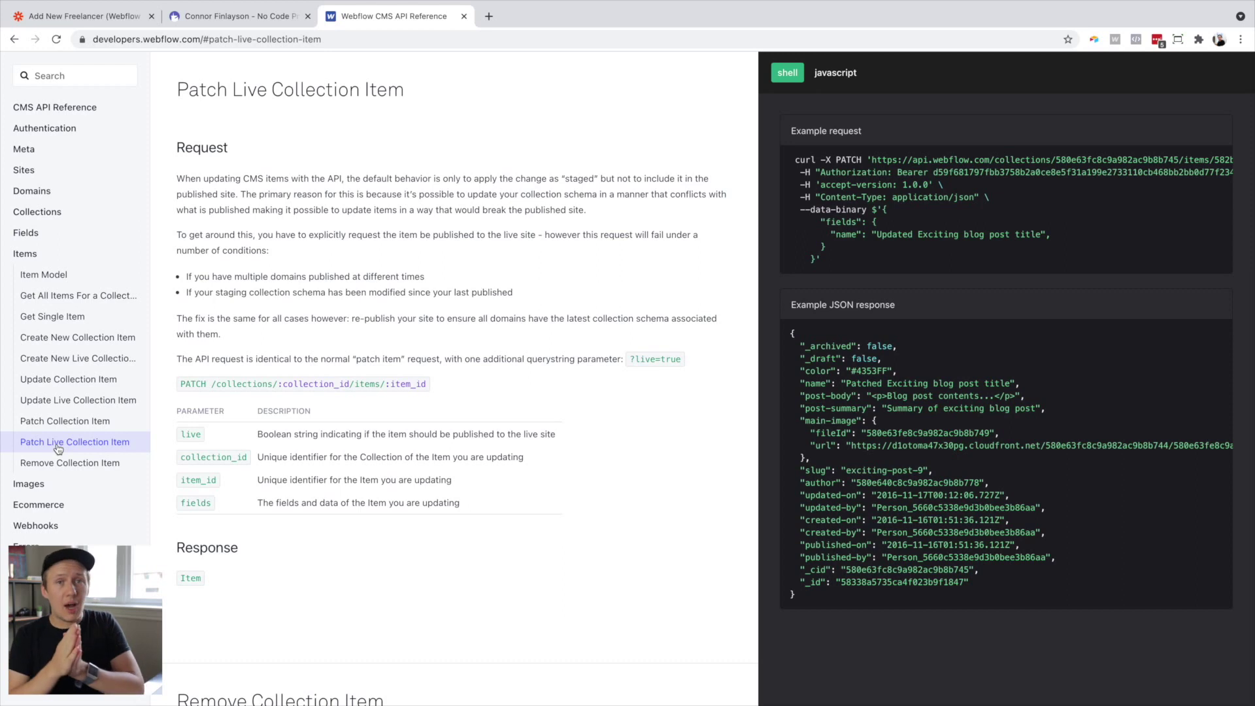
double_click(189, 385)
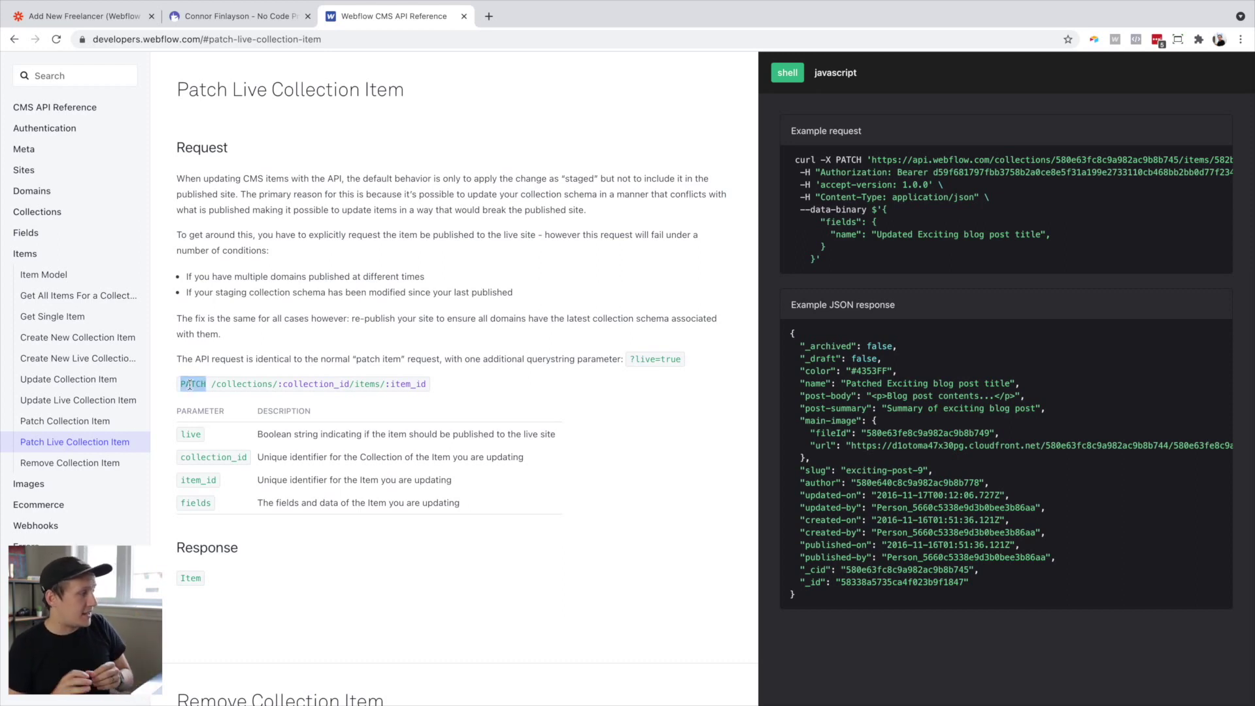
key(ctrl+1)
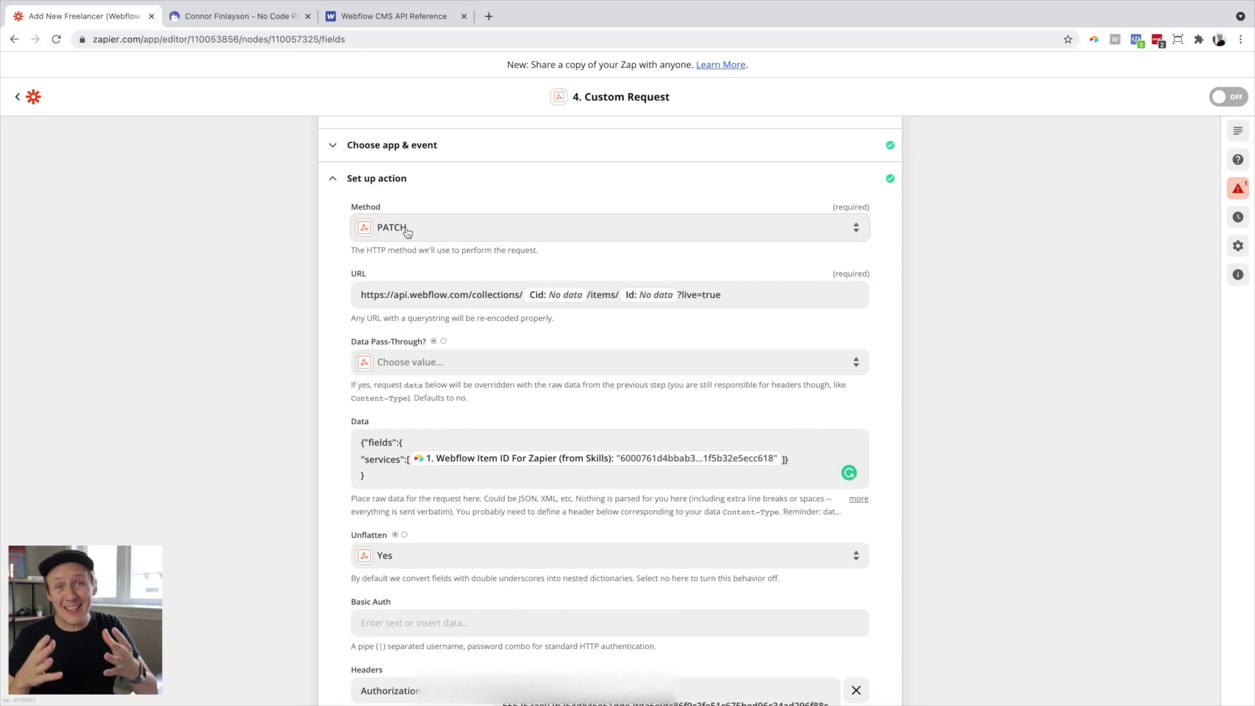
Step: In the Patch Live Collection Item documentation, highlight the endpoint path, its collection_id parameter and the item ID in the example request
key(ctrl+3)
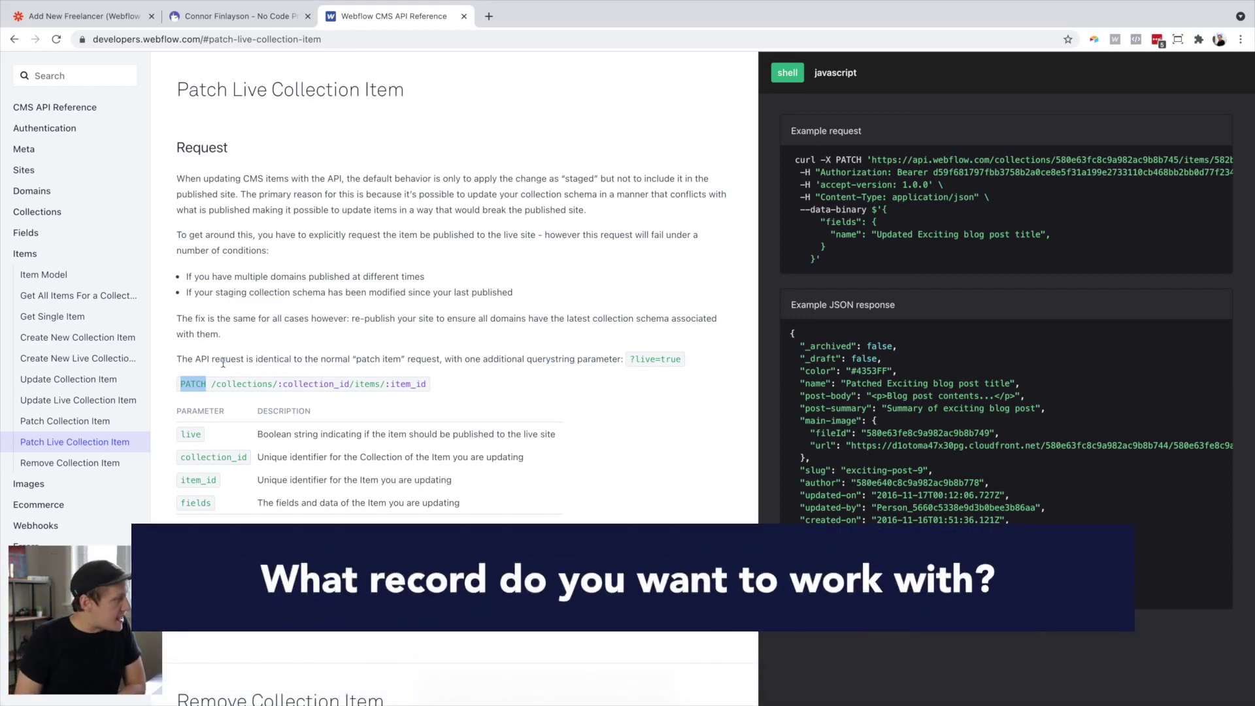
click(218, 384)
drag(218, 384, 428, 387)
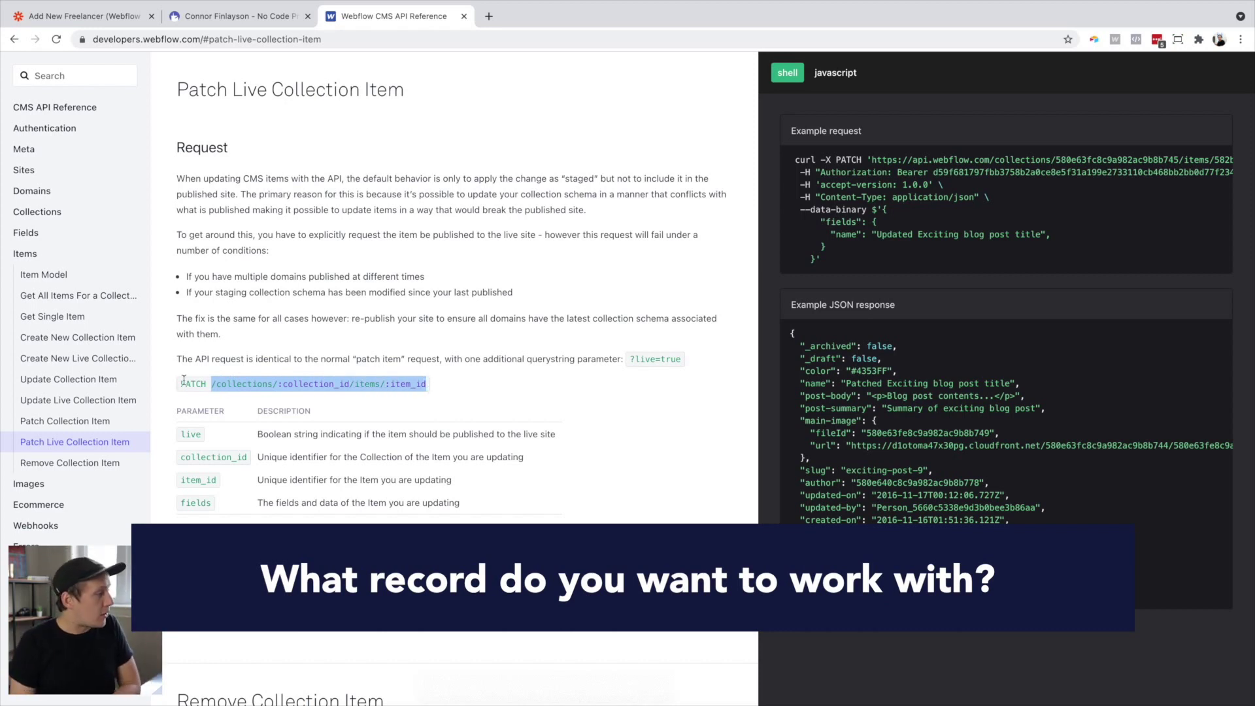
drag(278, 384, 349, 385)
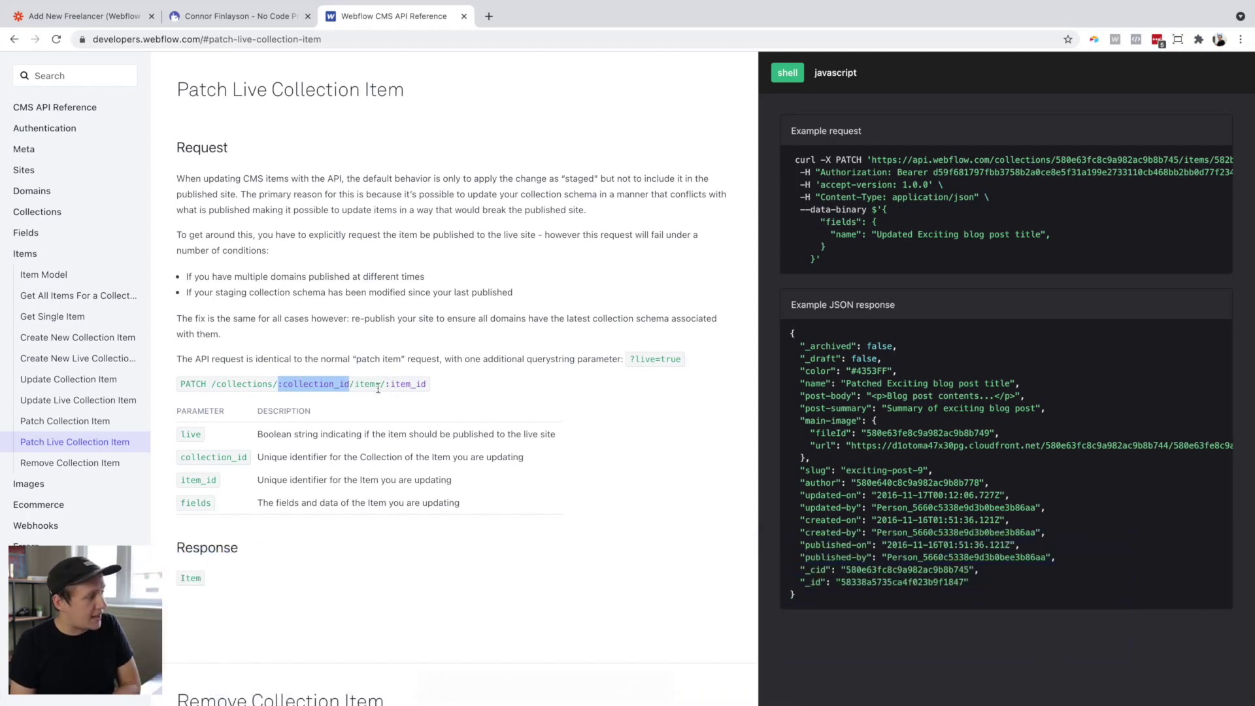
scroll(930, 164, right, 3)
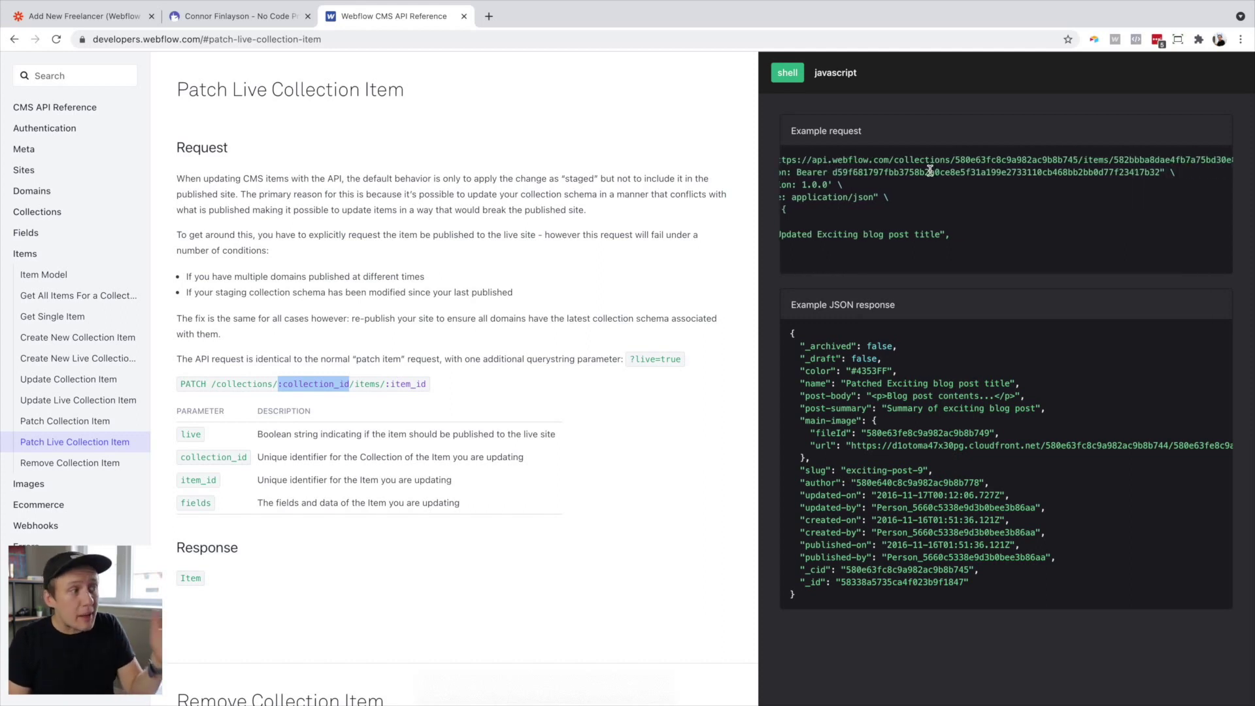
scroll(931, 170, right, 2)
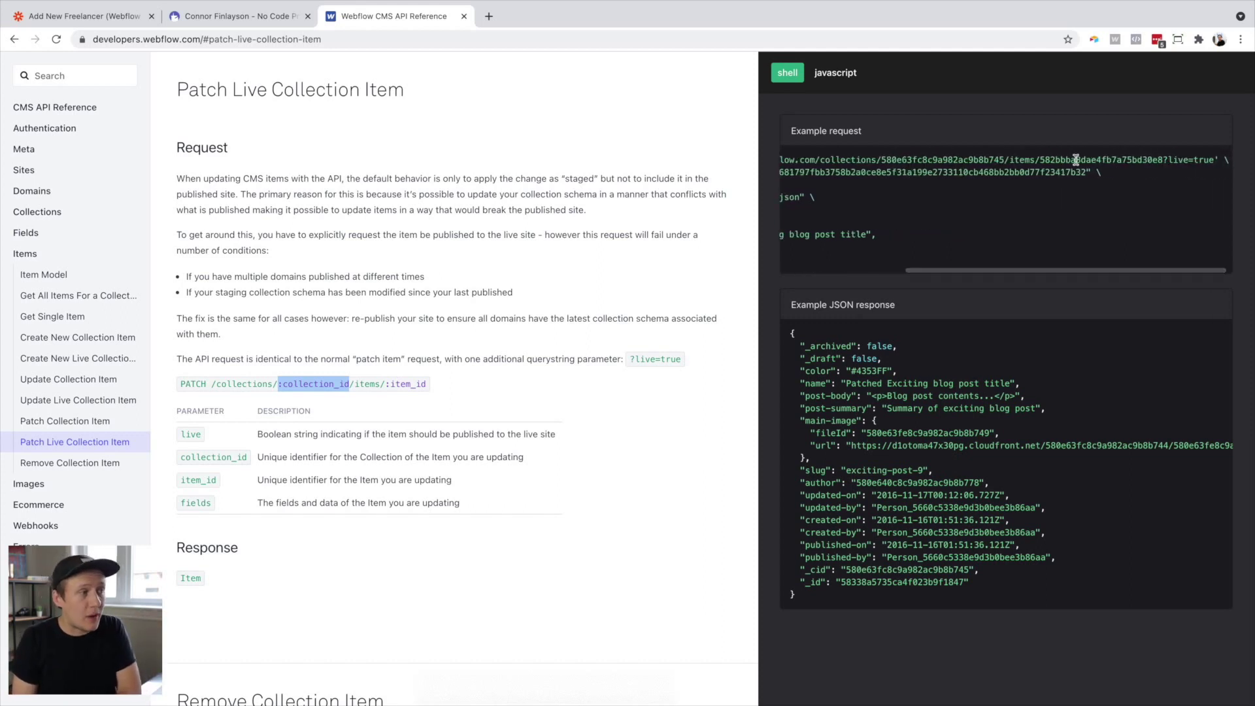
drag(1038, 160, 1164, 157)
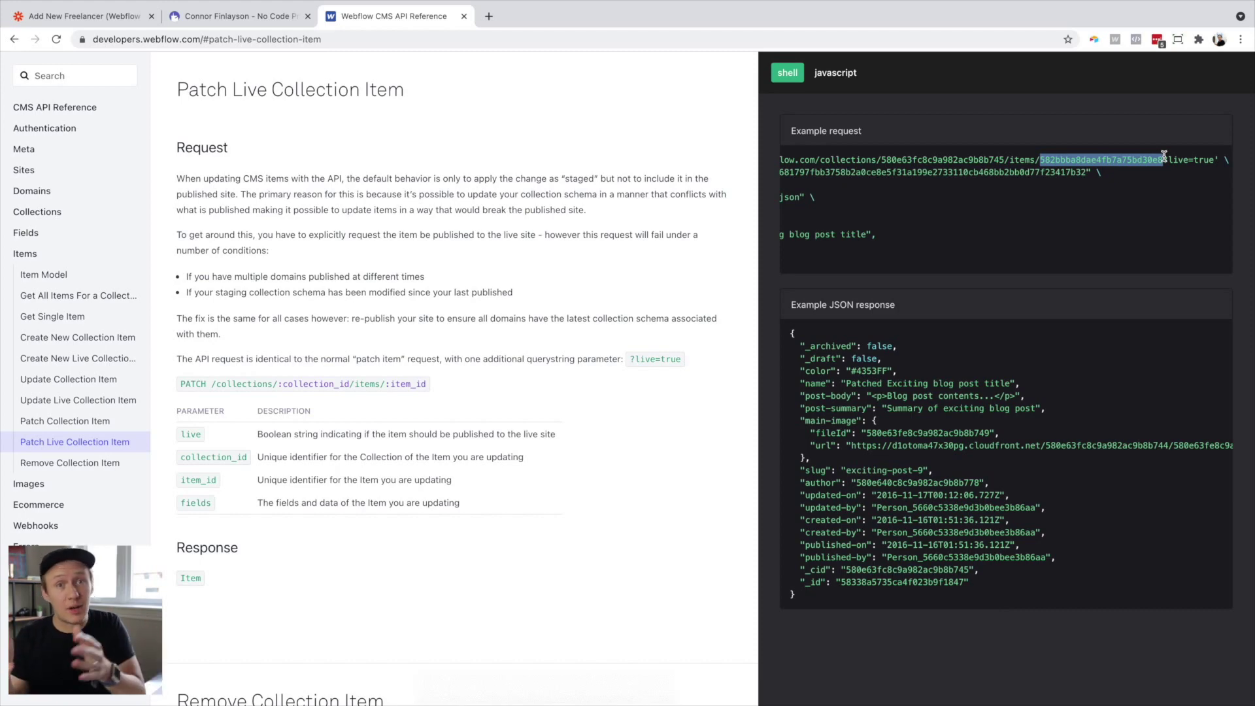
Step: In Zapier, review the Create Live Item test output's _cid and _id and their use in the Custom Request's URL
key(super+1)
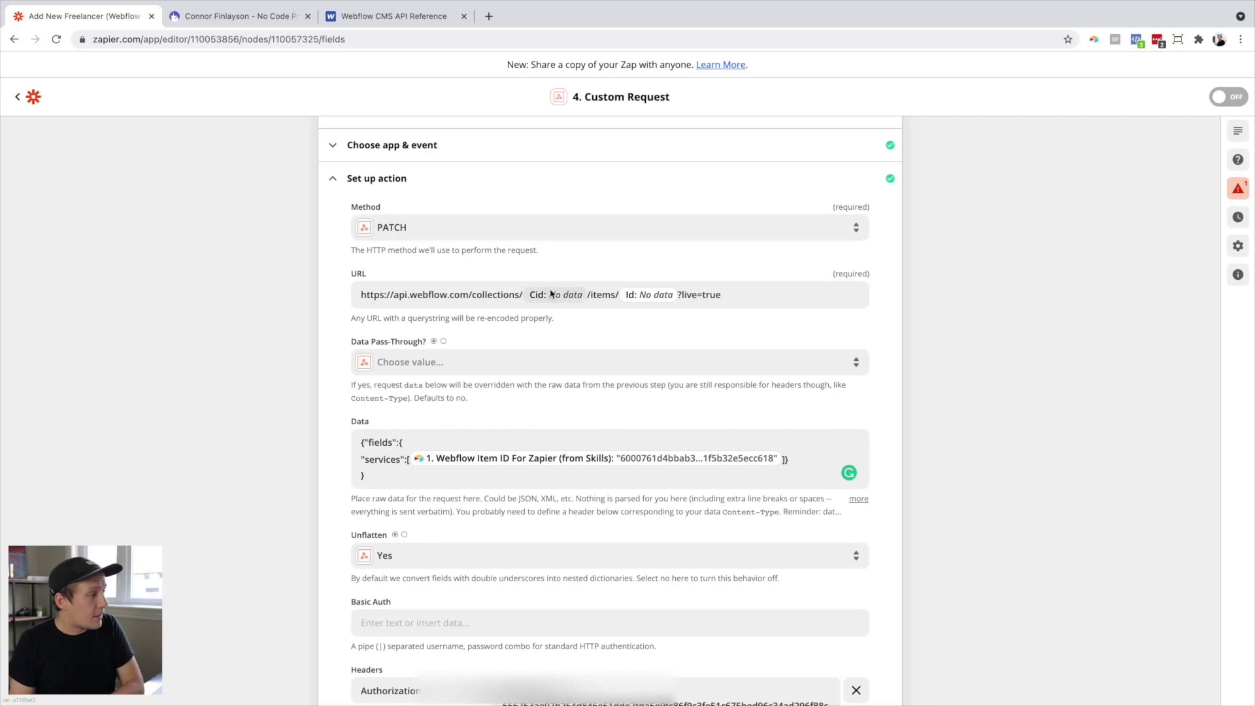
scroll(553, 298, up, 6)
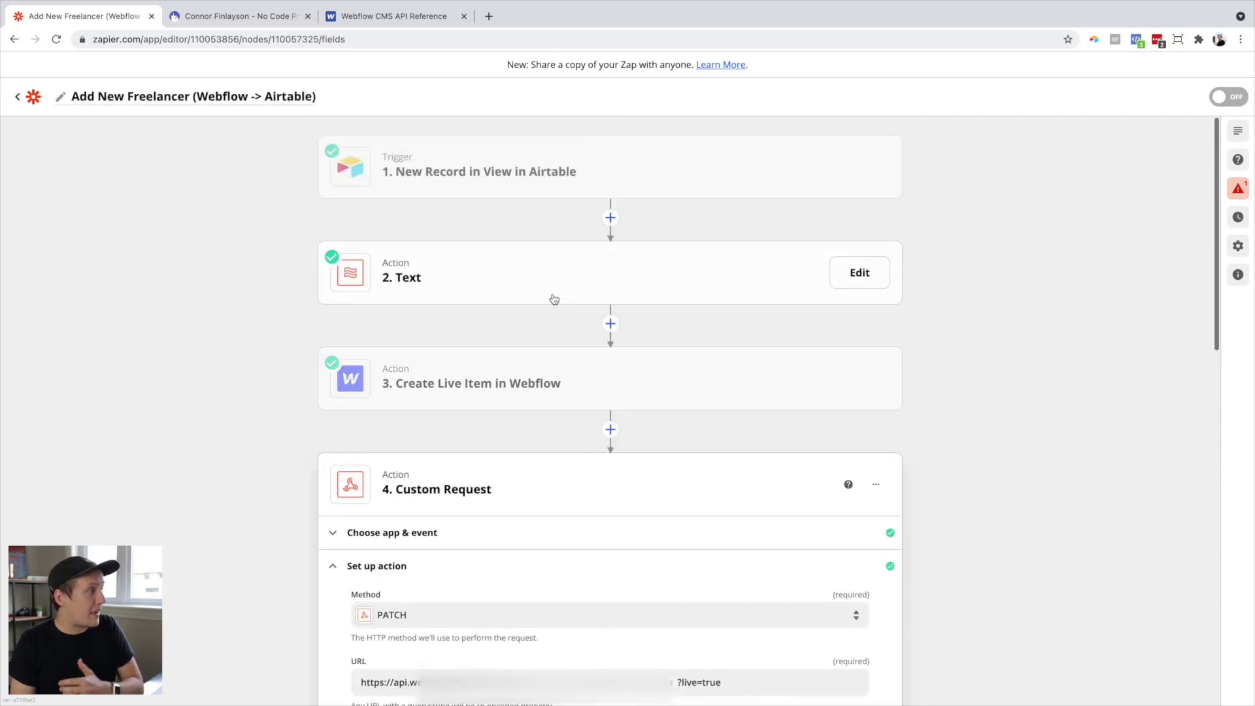
click(548, 380)
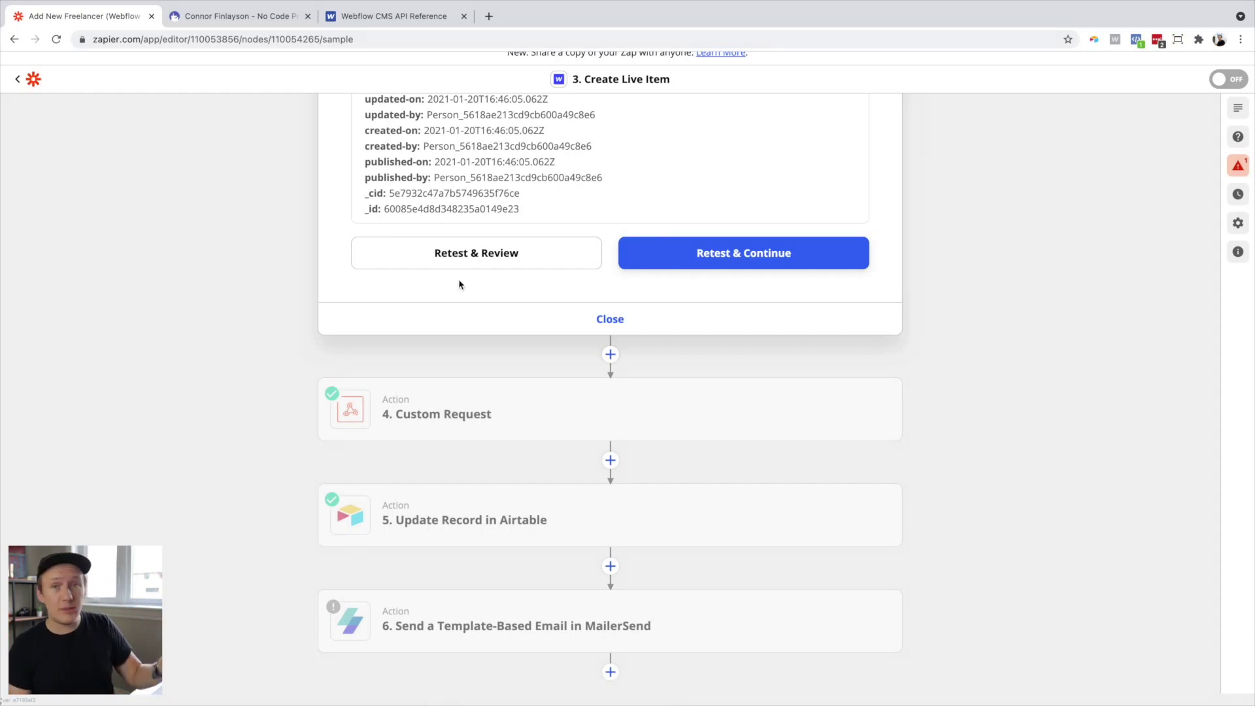
click(467, 402)
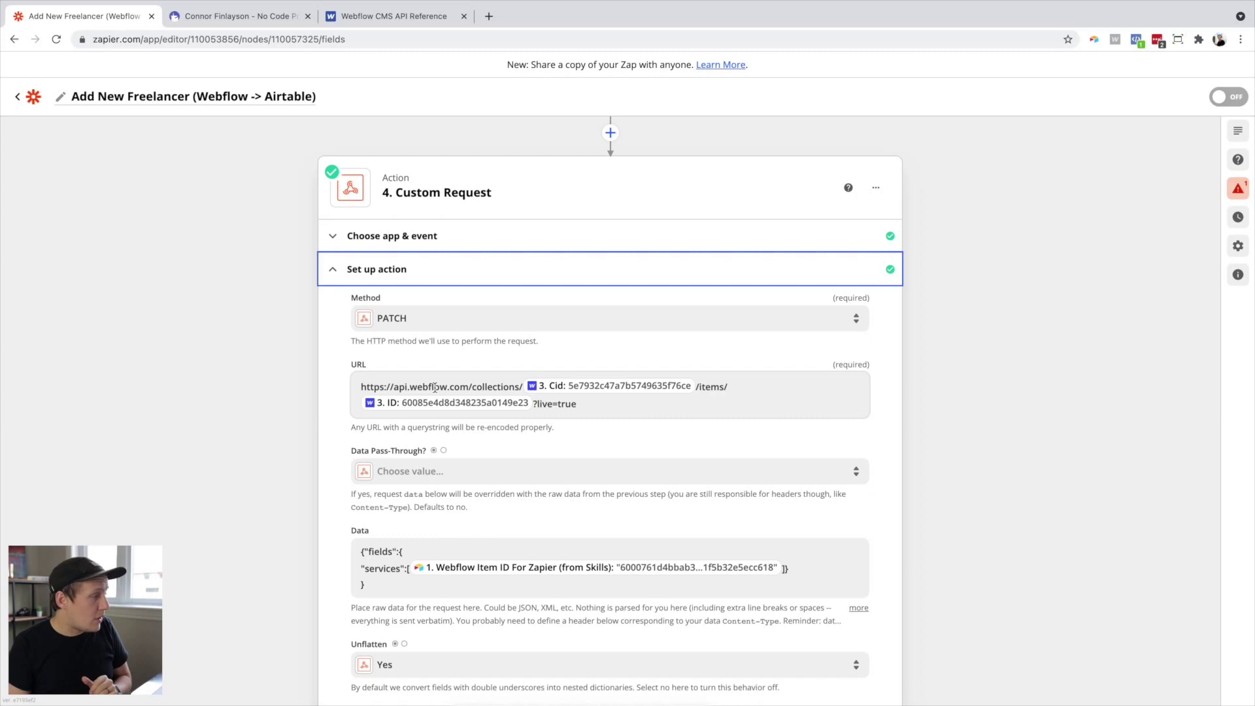
scroll(435, 389, down, 2)
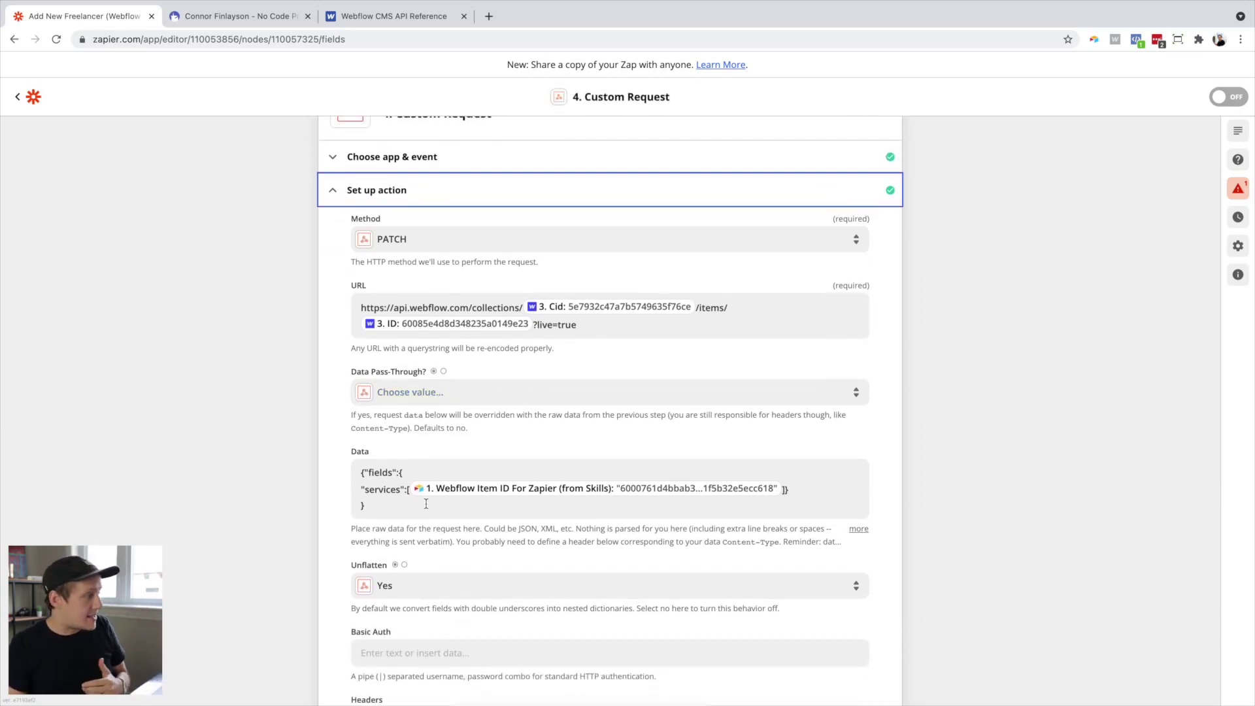
Step: Highlight the records data and Skills Ref IDs in the Airtable API's Update records example, and return to Zapier's Custom Request
click(356, 20)
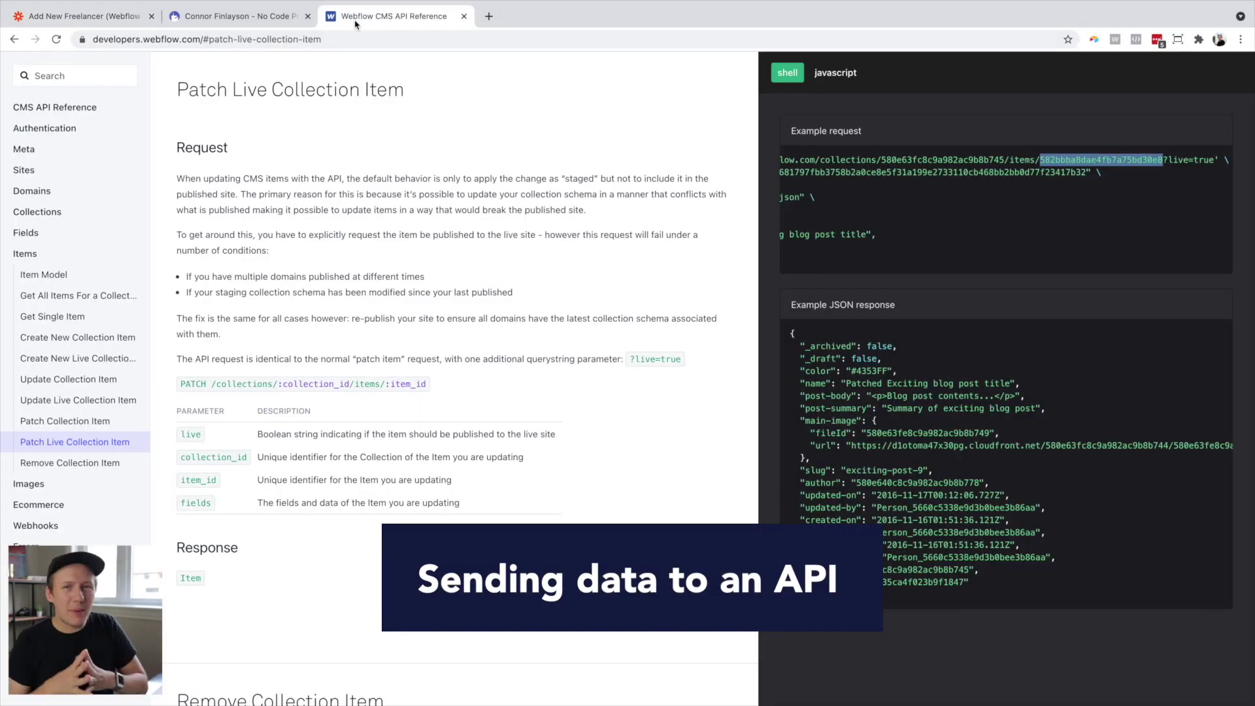
scroll(1006, 342, down, 2)
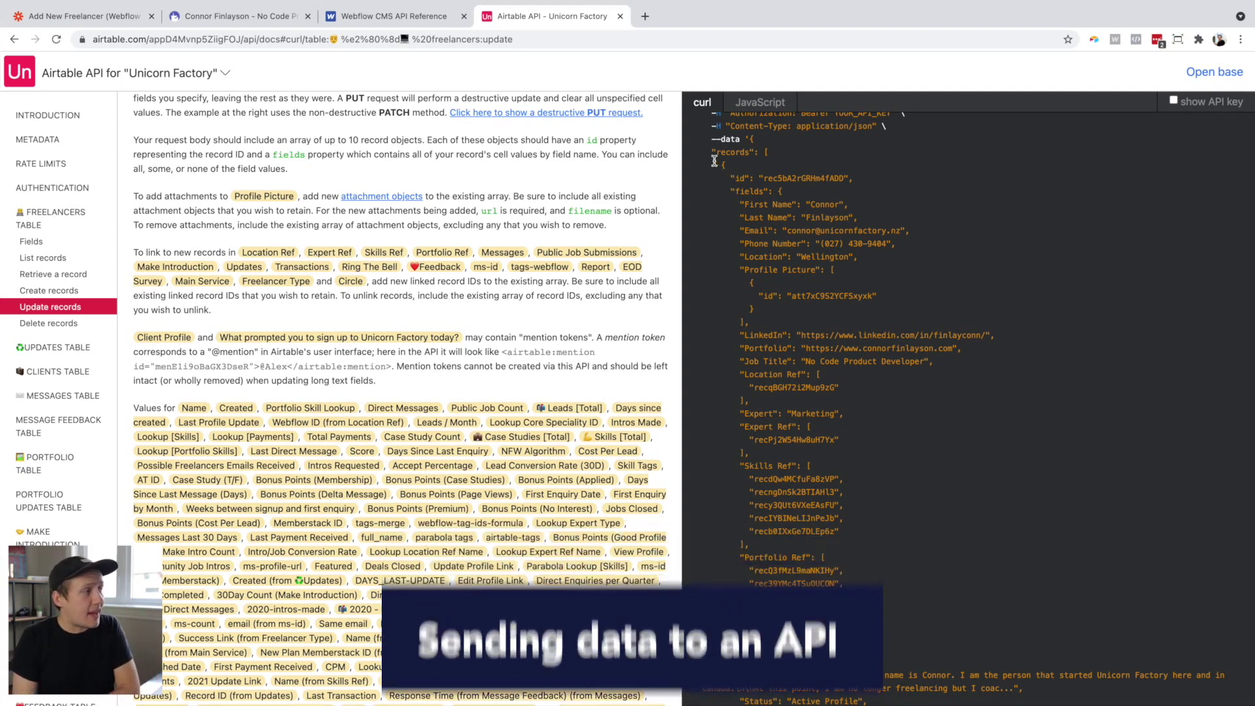
drag(708, 150, 752, 324)
scroll(865, 320, down, 2)
scroll(865, 320, down, 2)
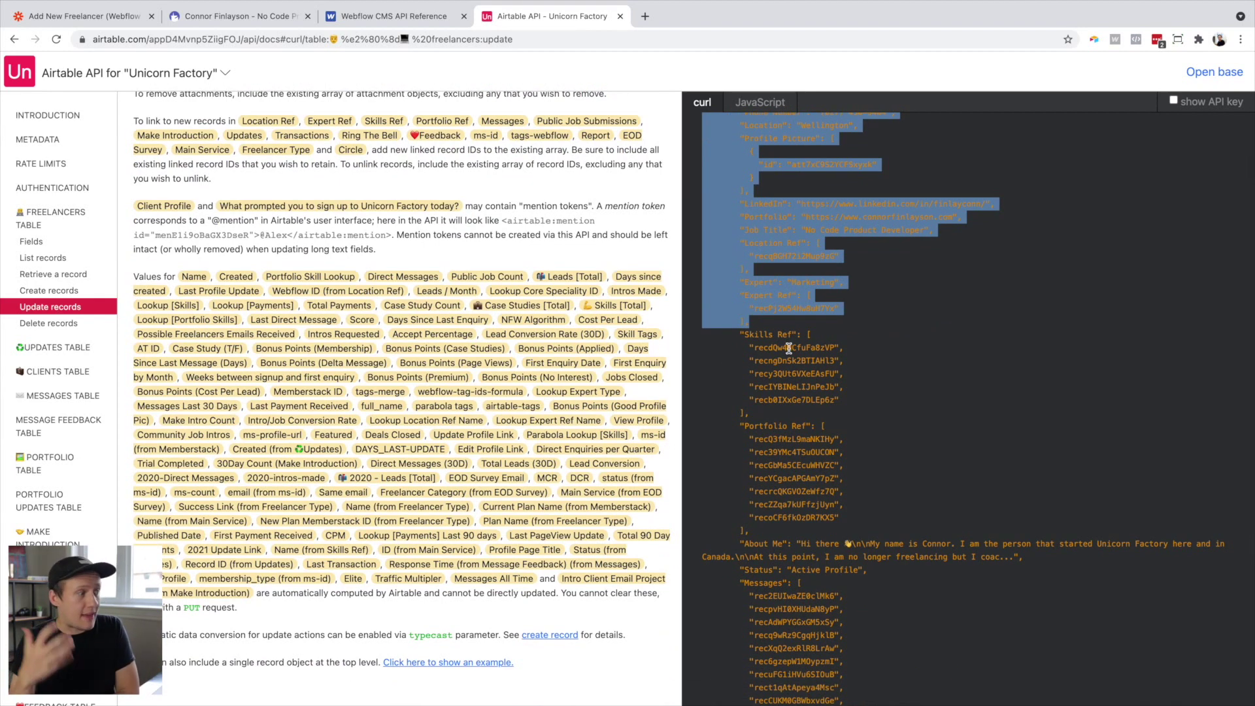
drag(750, 347, 846, 408)
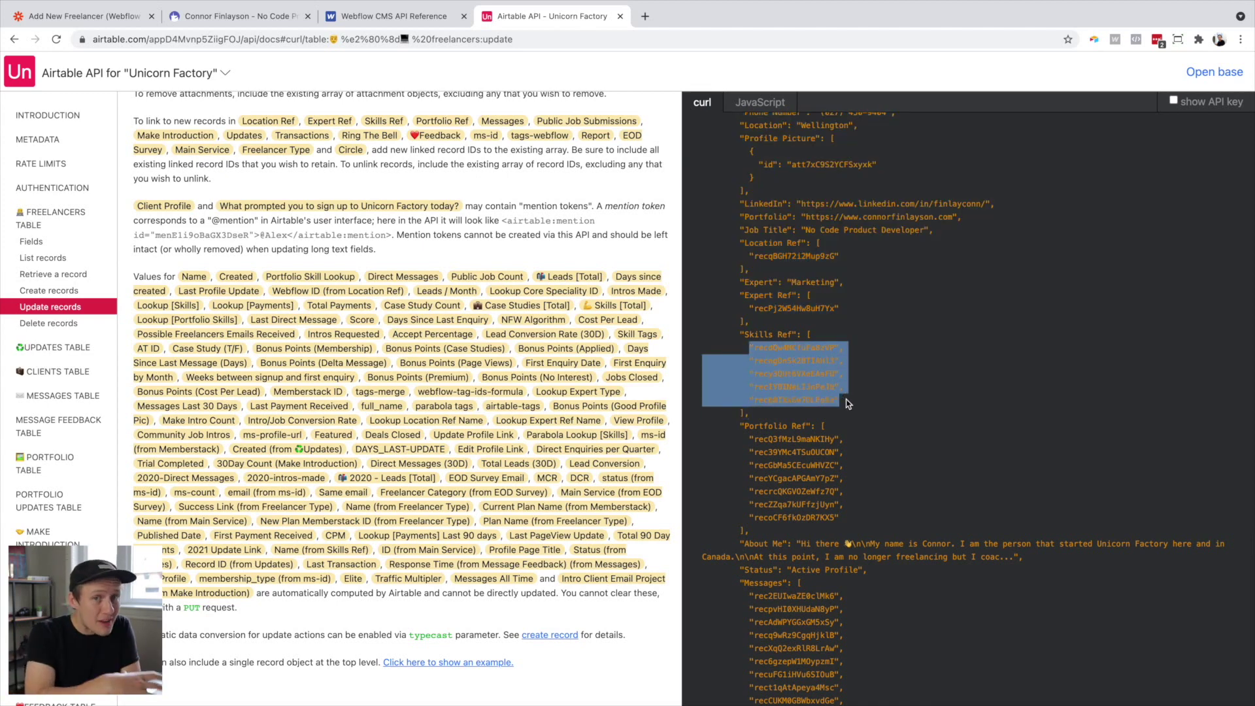
key(super+1)
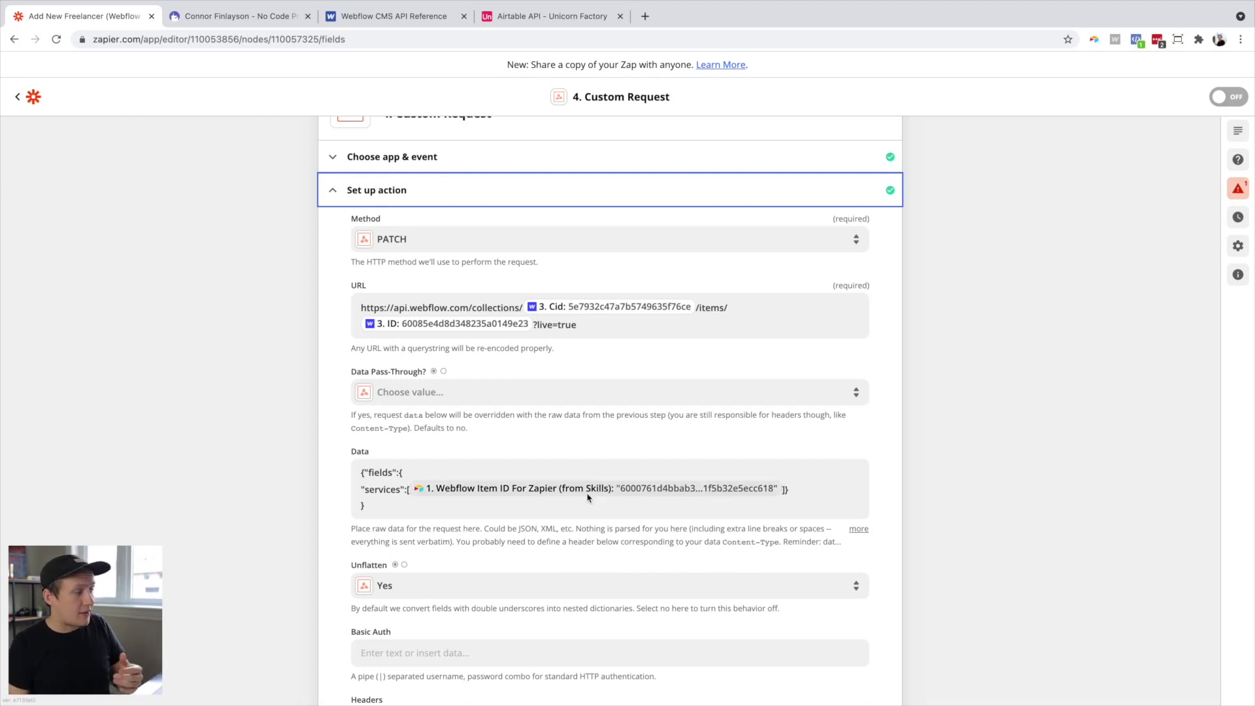
Step: Review the Custom Request's headers in Zapier, and highlight Bearer in the Authorization header example of Webflow's Authentication documentation
scroll(203, 480, down, 5)
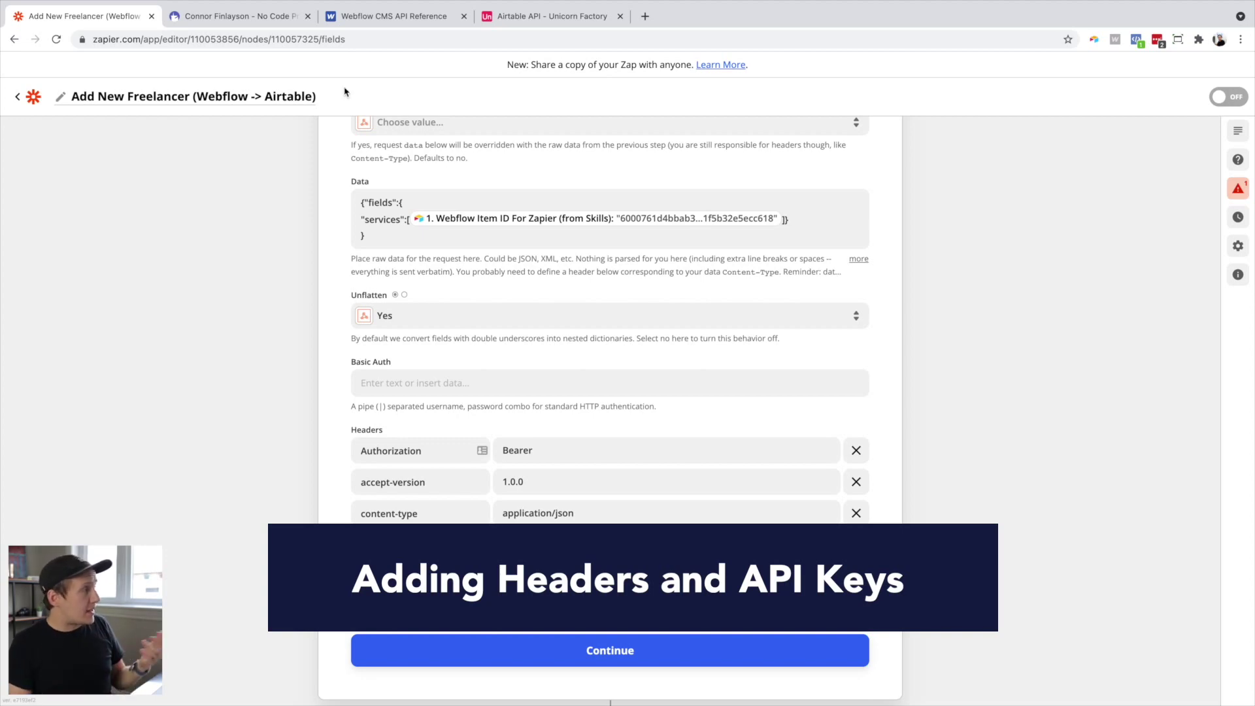
click(401, 28)
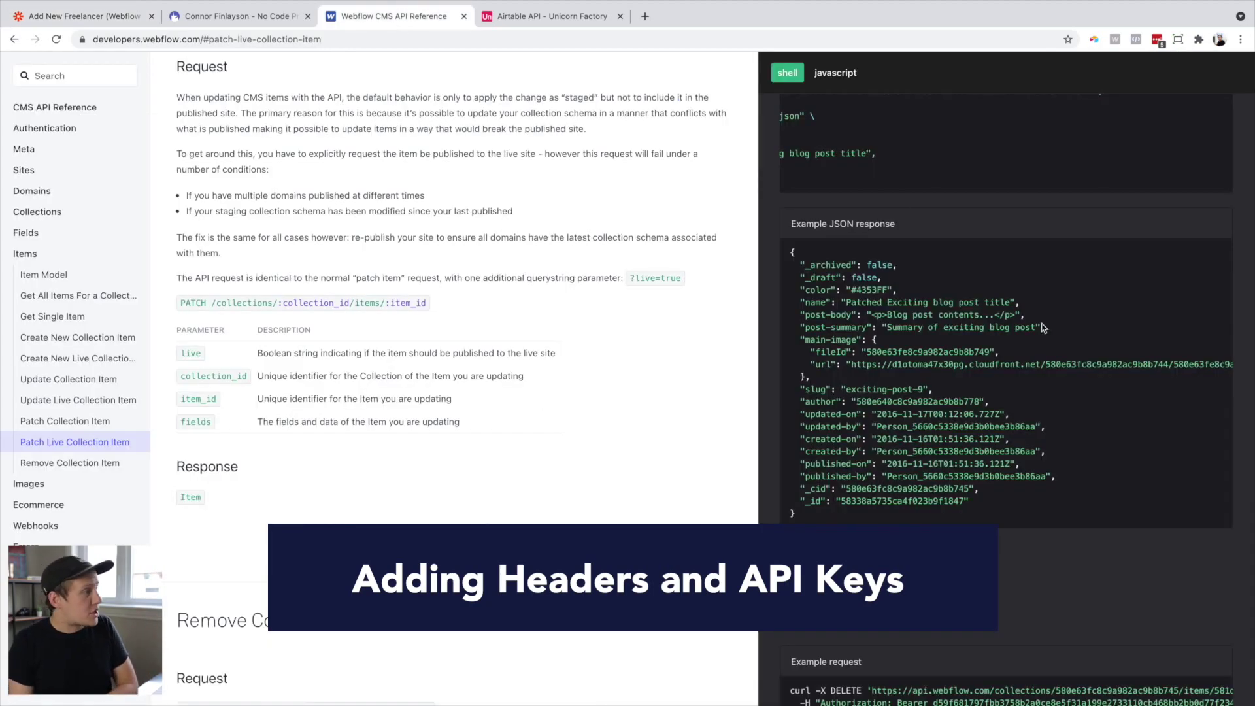
click(49, 129)
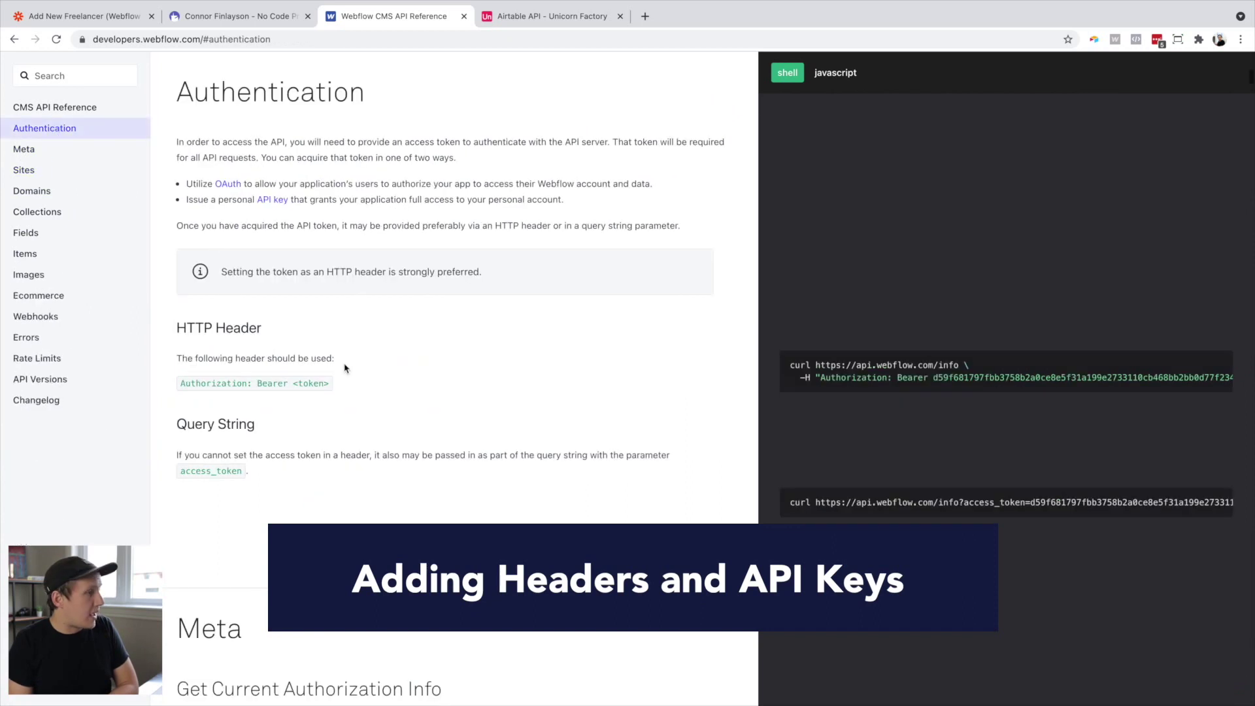
scroll(1007, 352, down, 2)
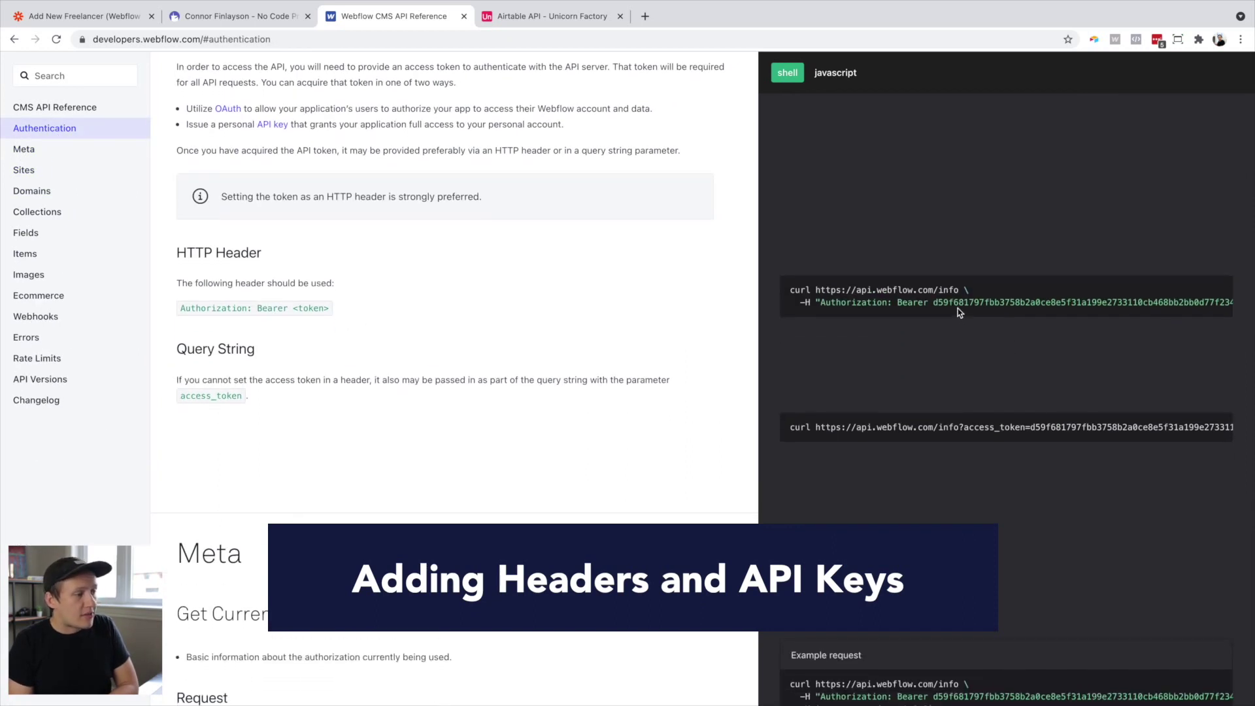
double_click(911, 303)
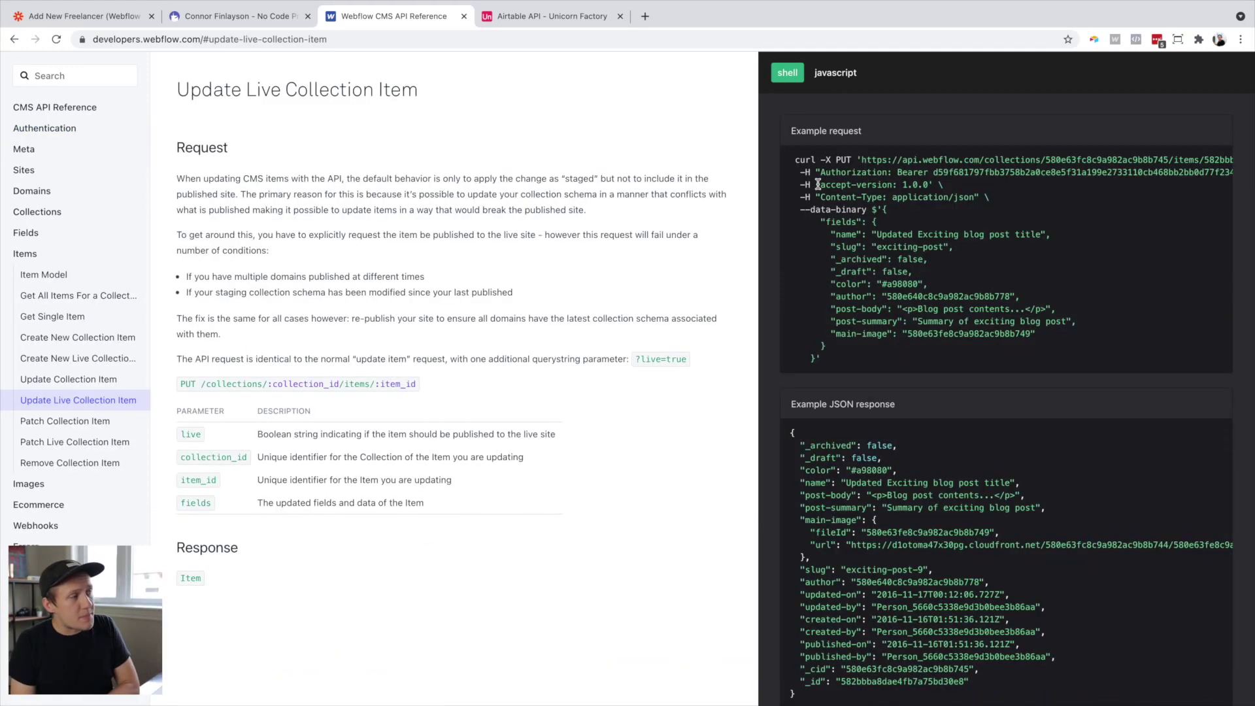
Step: Highlight the accept-version header and -H flags in the Update Live Collection Item example, and compare them with the Custom Request's headers in Zapier
drag(817, 185, 932, 186)
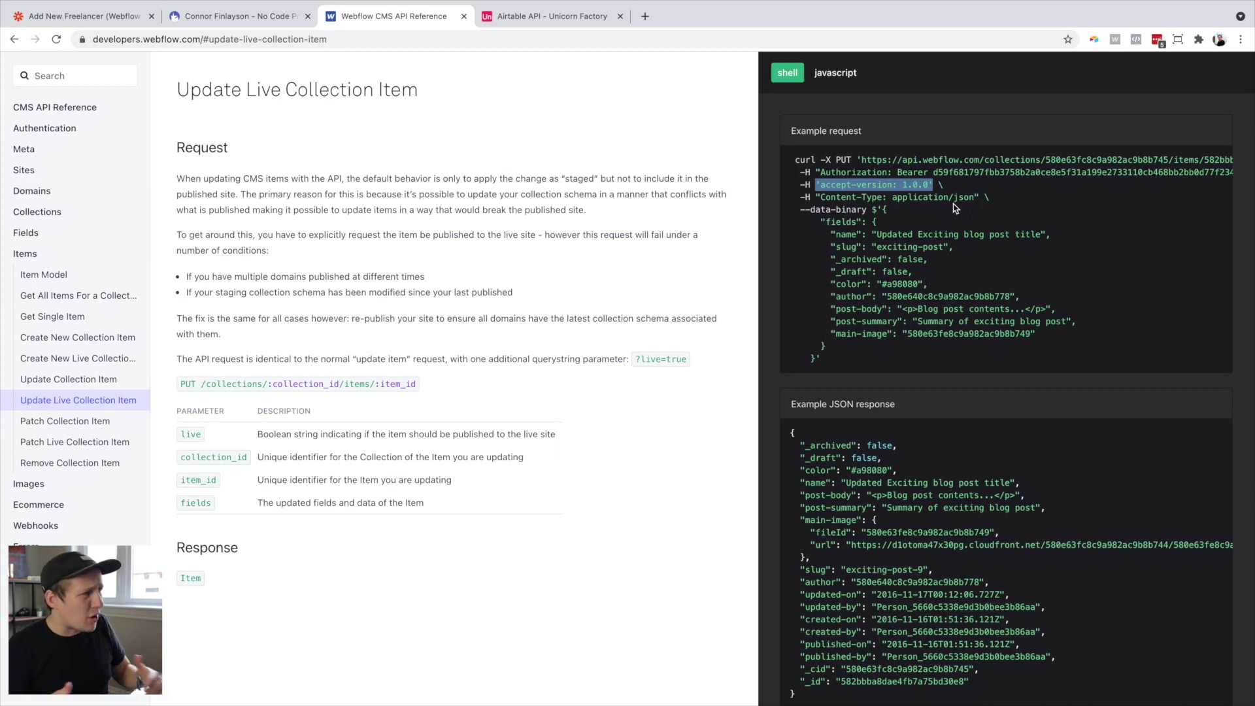
double_click(808, 171)
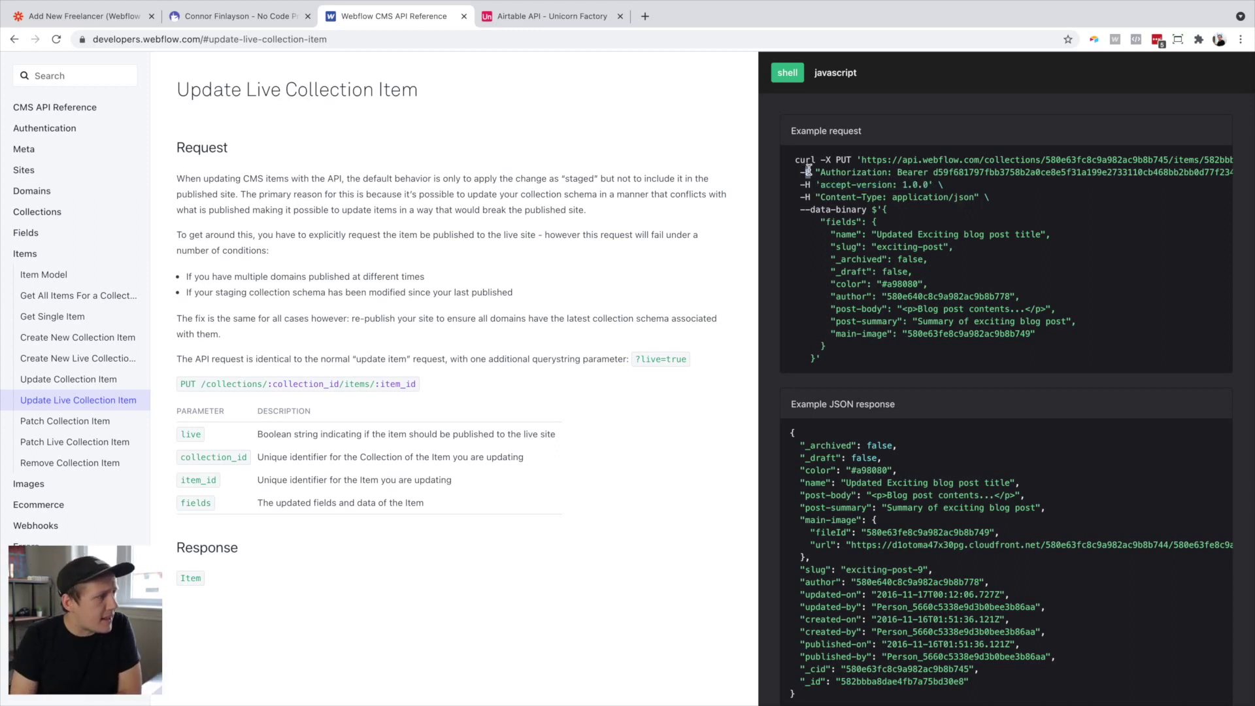
click(809, 186)
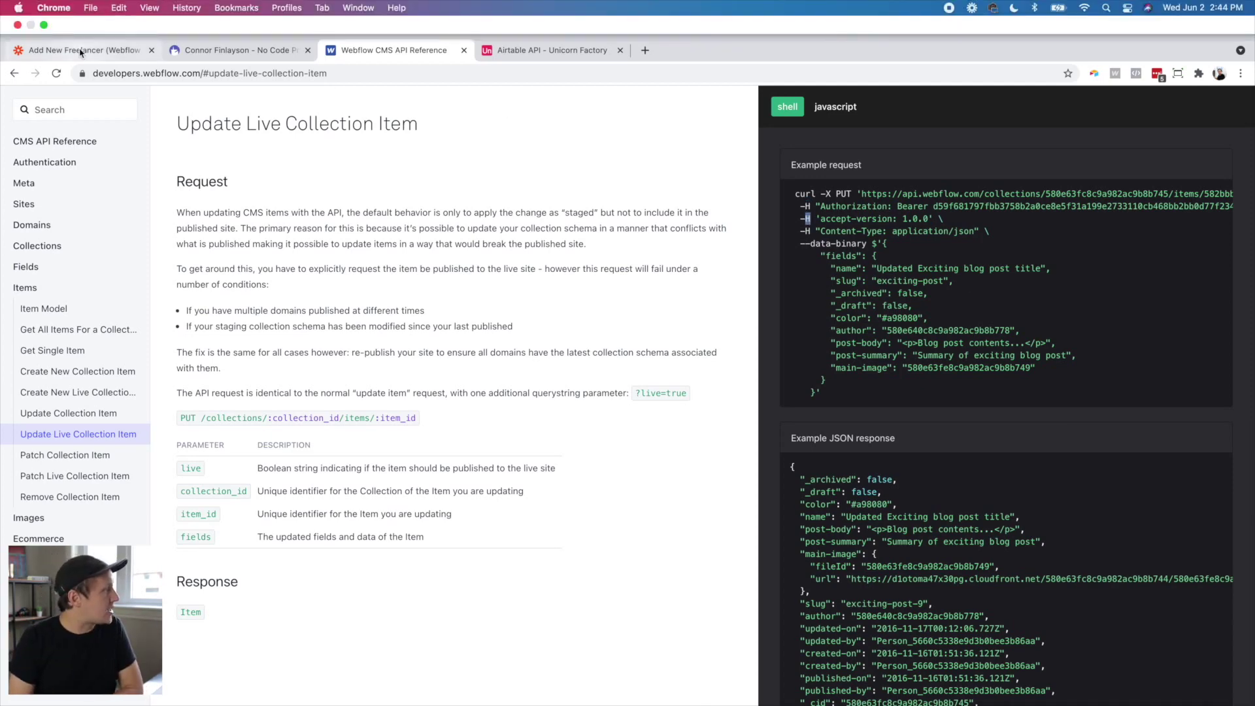
click(84, 15)
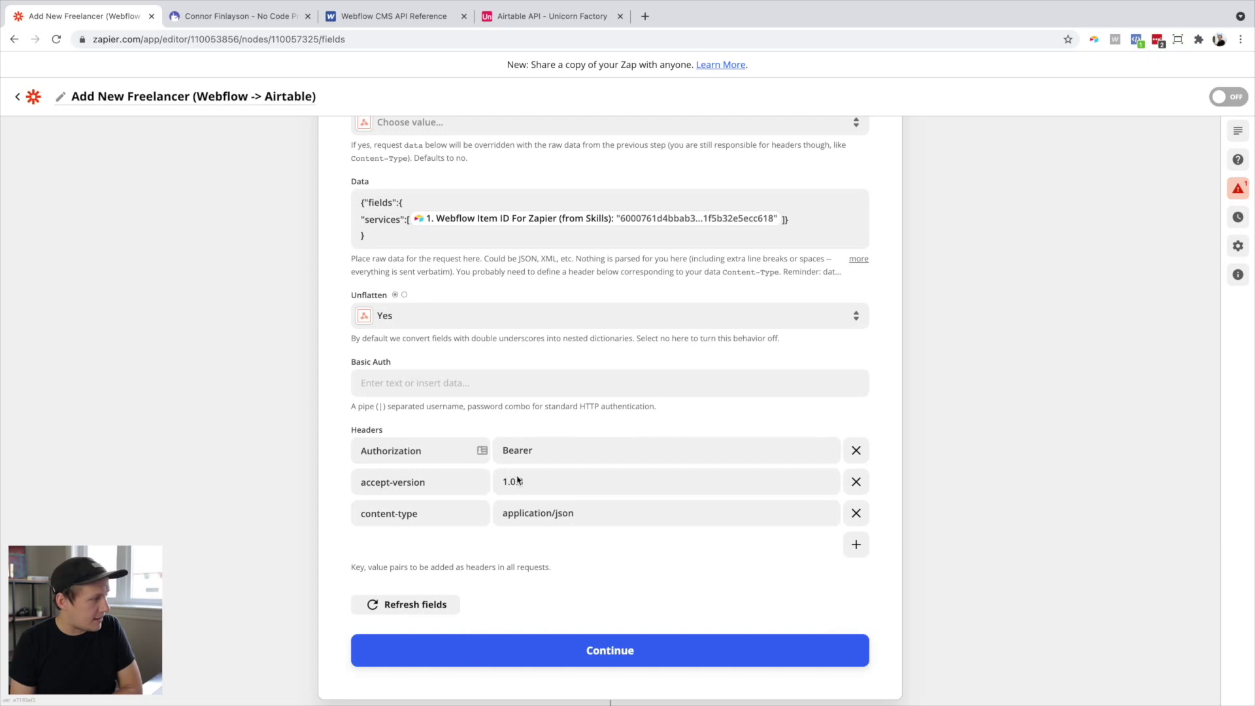
click(566, 447)
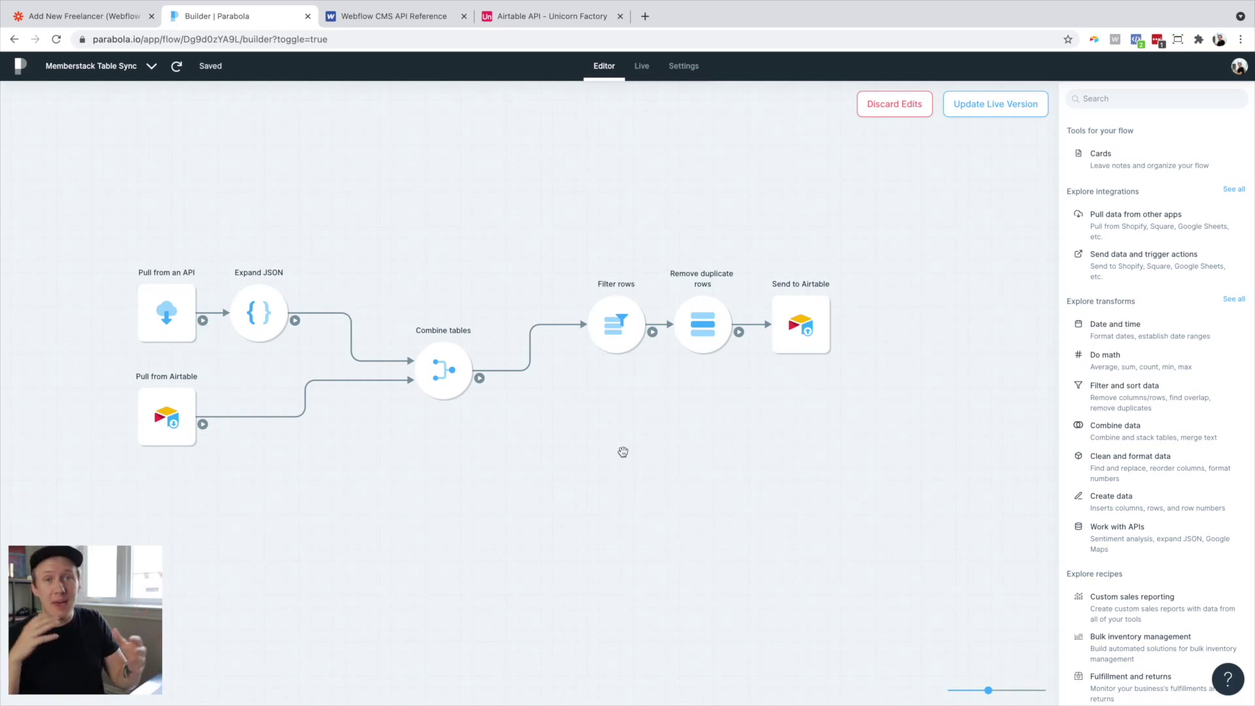
Step: Highlight the GET method of List Members in the Memberstack API documentation, and compare it with the Pull from an API step in Parabola
mouse_move(255, 356)
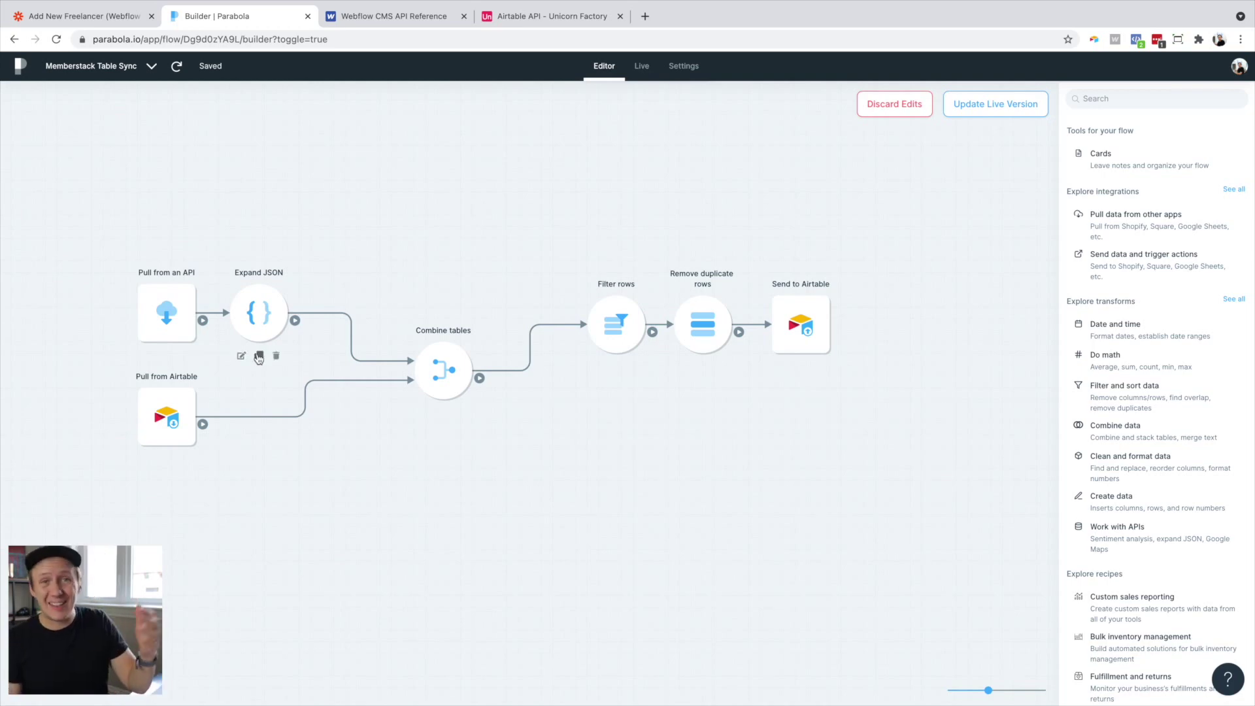
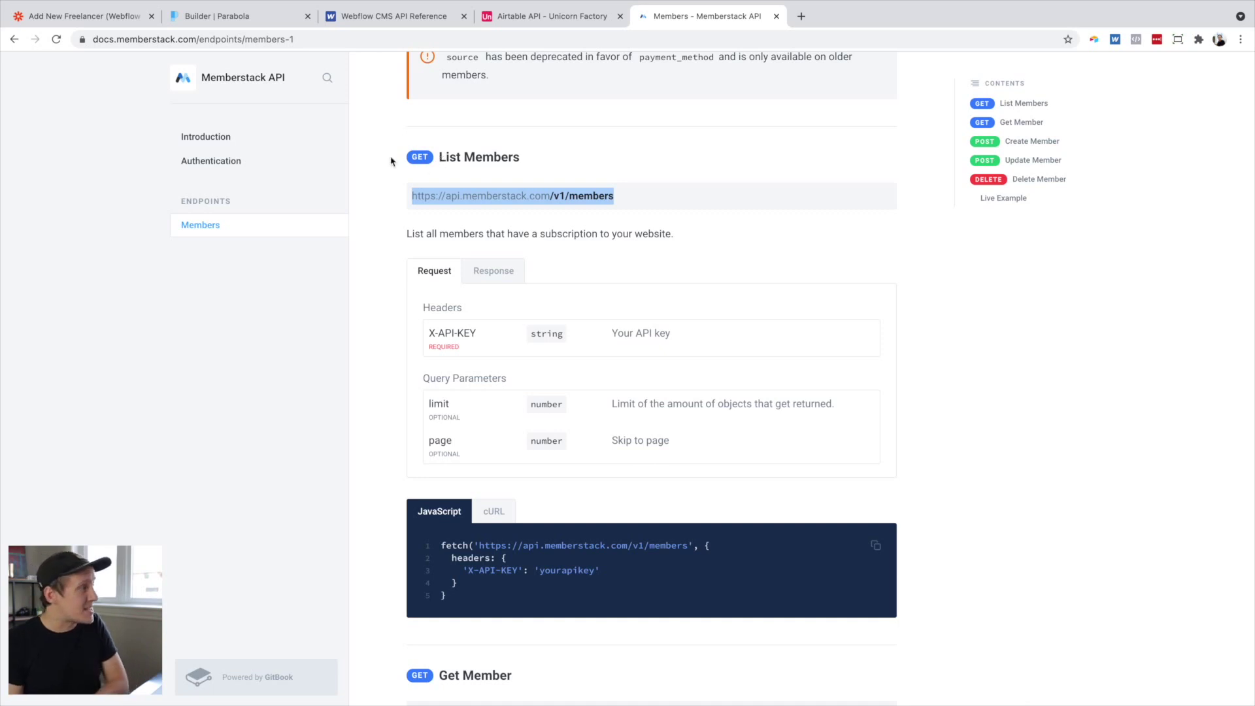
double_click(418, 158)
click(426, 157)
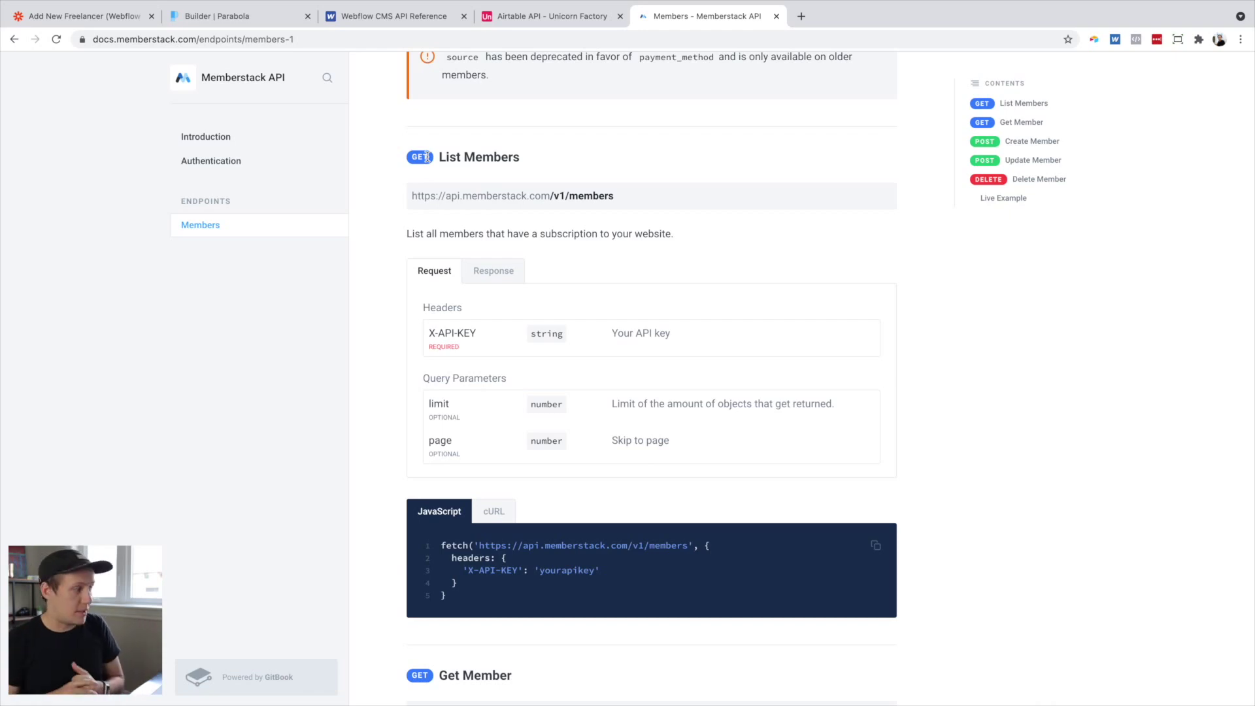
click(238, 17)
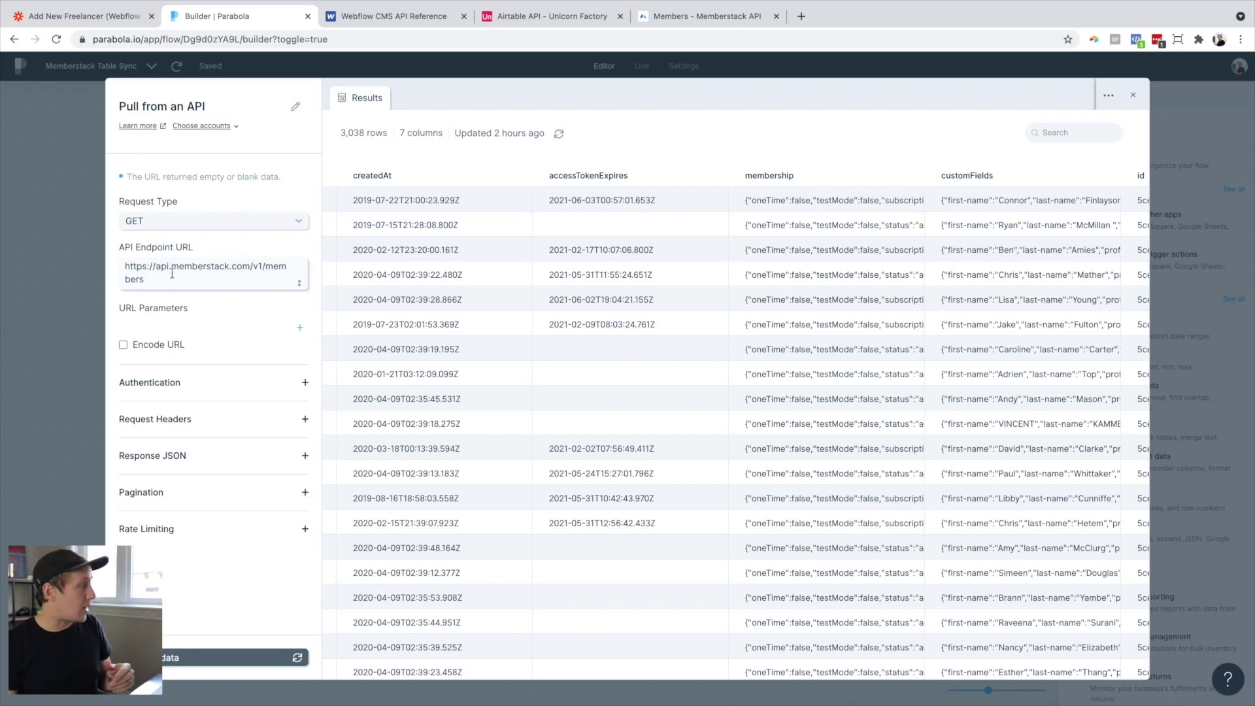
Step: Highlight the X-API-KEY header in Memberstack's List Members example, and close the Pull from an API settings in Parabola
key(ctrl+5)
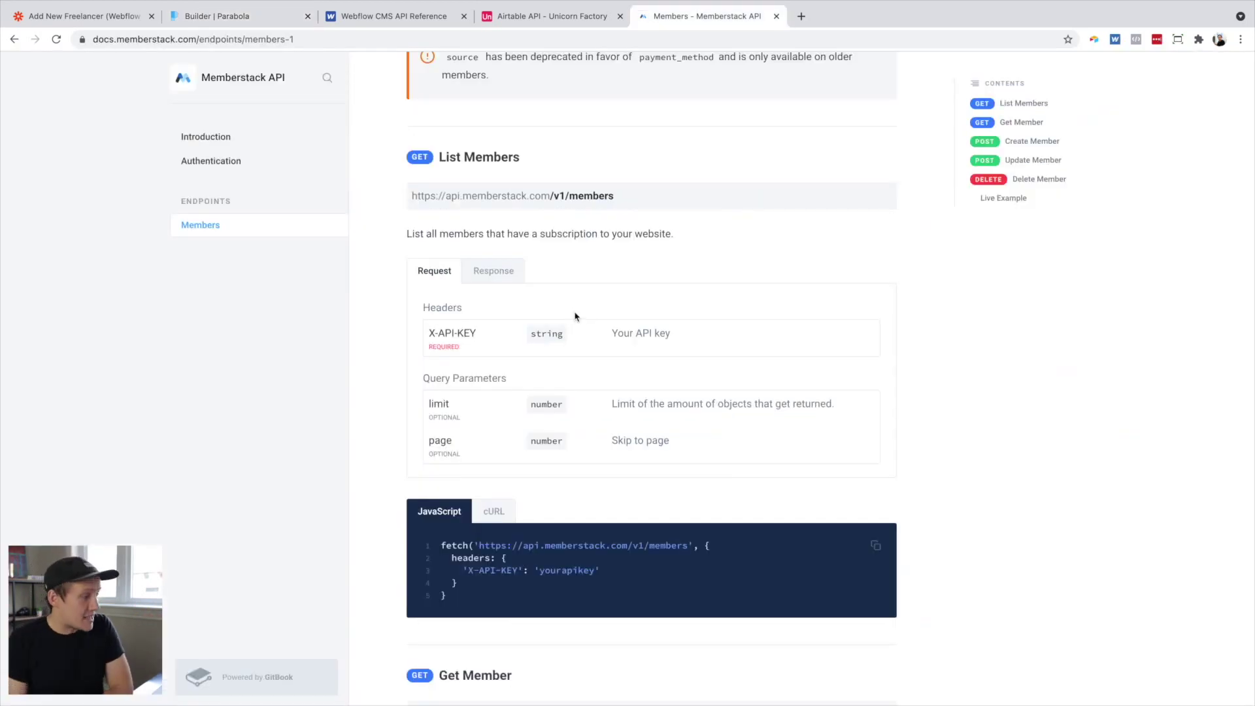
drag(463, 572, 597, 572)
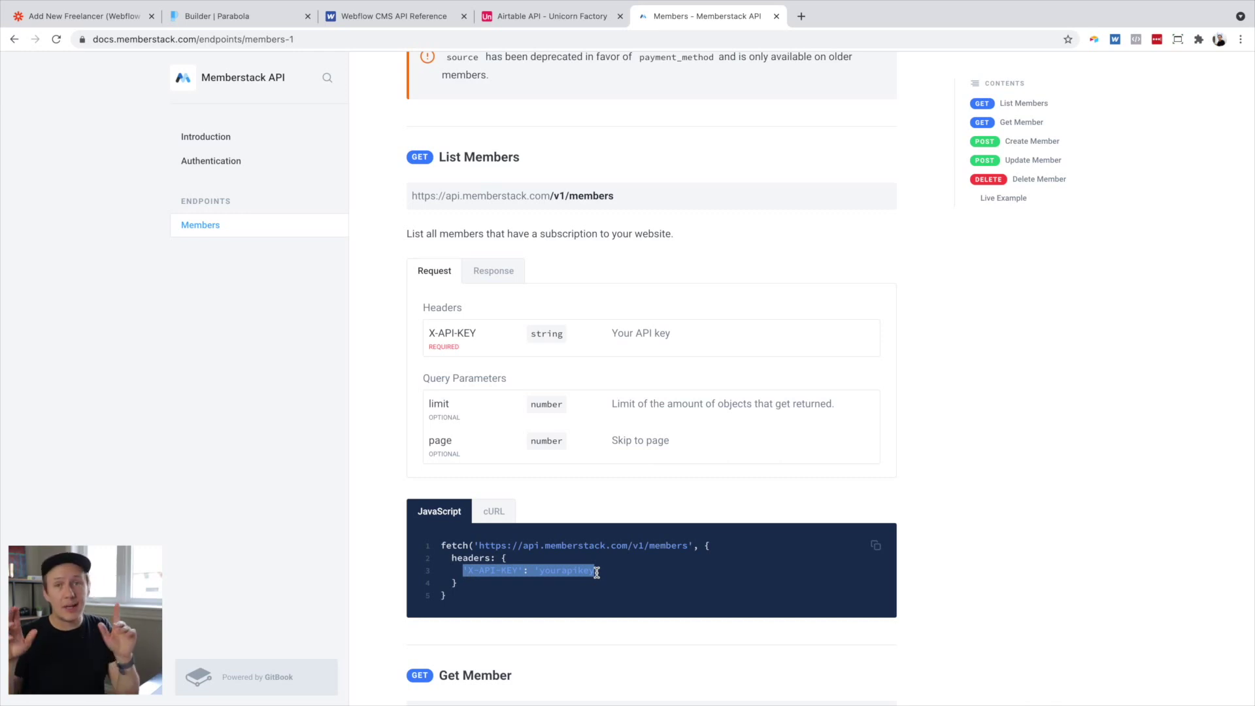
click(613, 575)
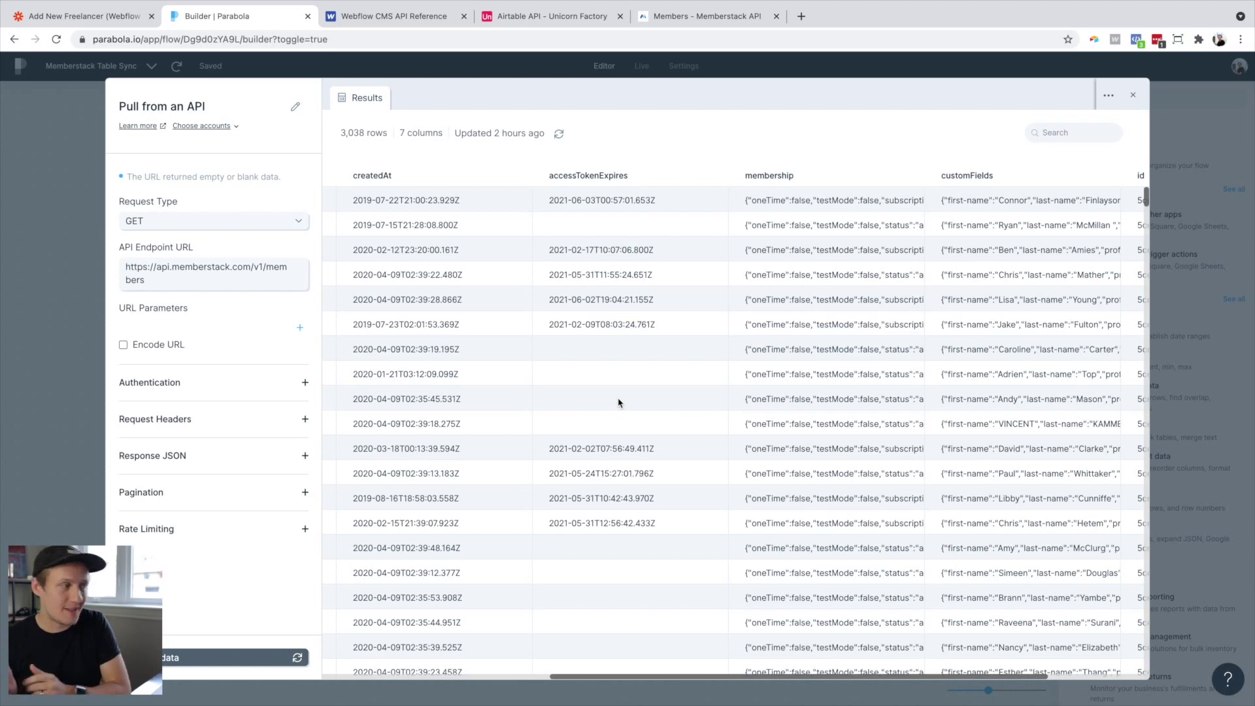
key(Escape)
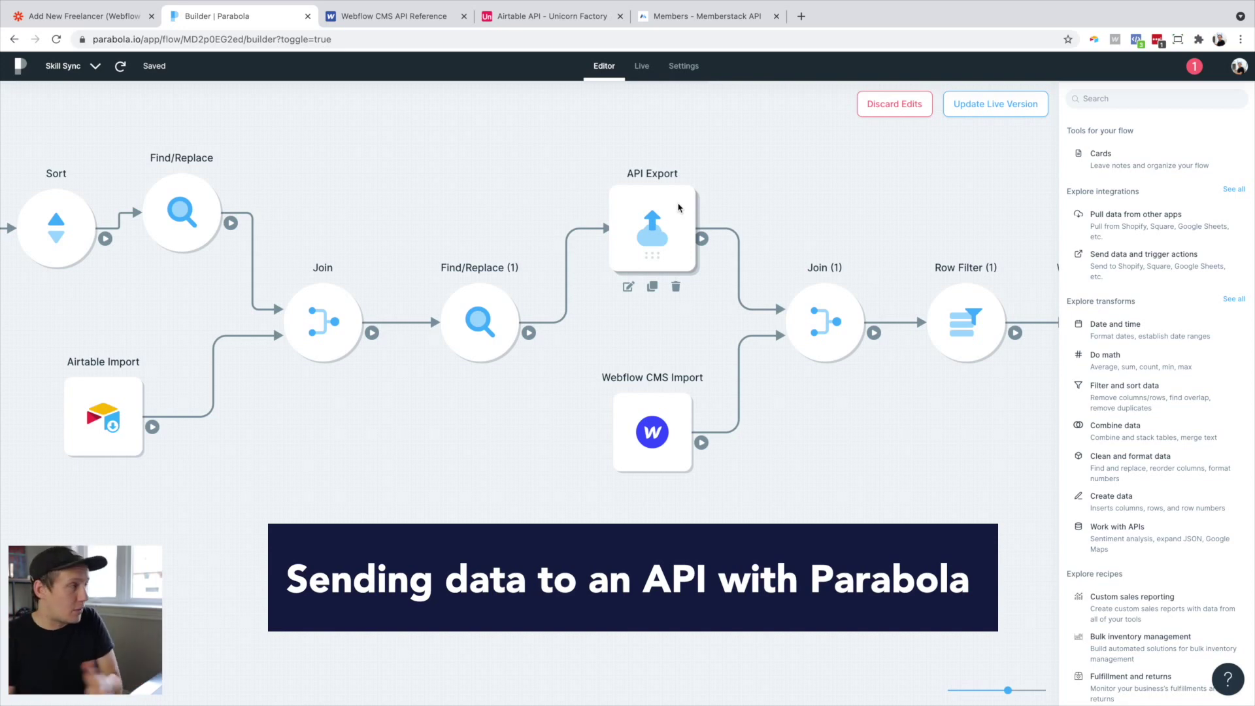
Step: Open the API Export step of the Skill Sync flow, and compare its request body with the fields data in Airtable's Update Skills records example
double_click(666, 223)
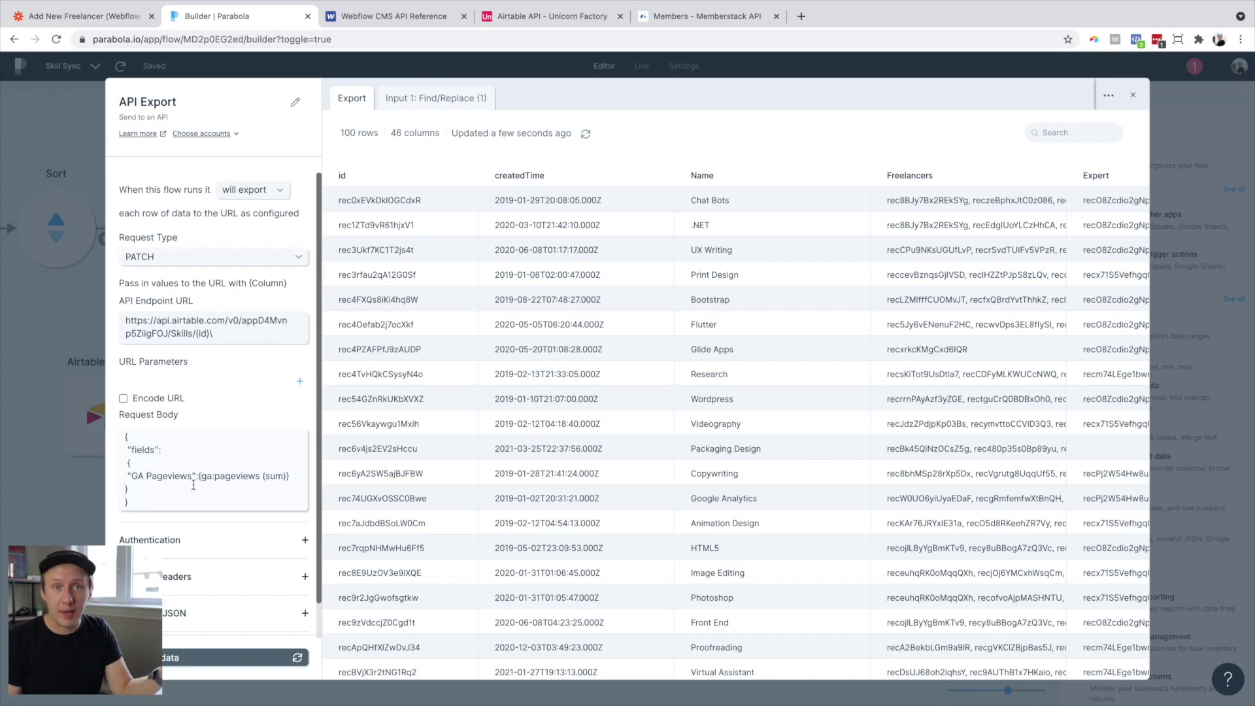
key(ctrl+4)
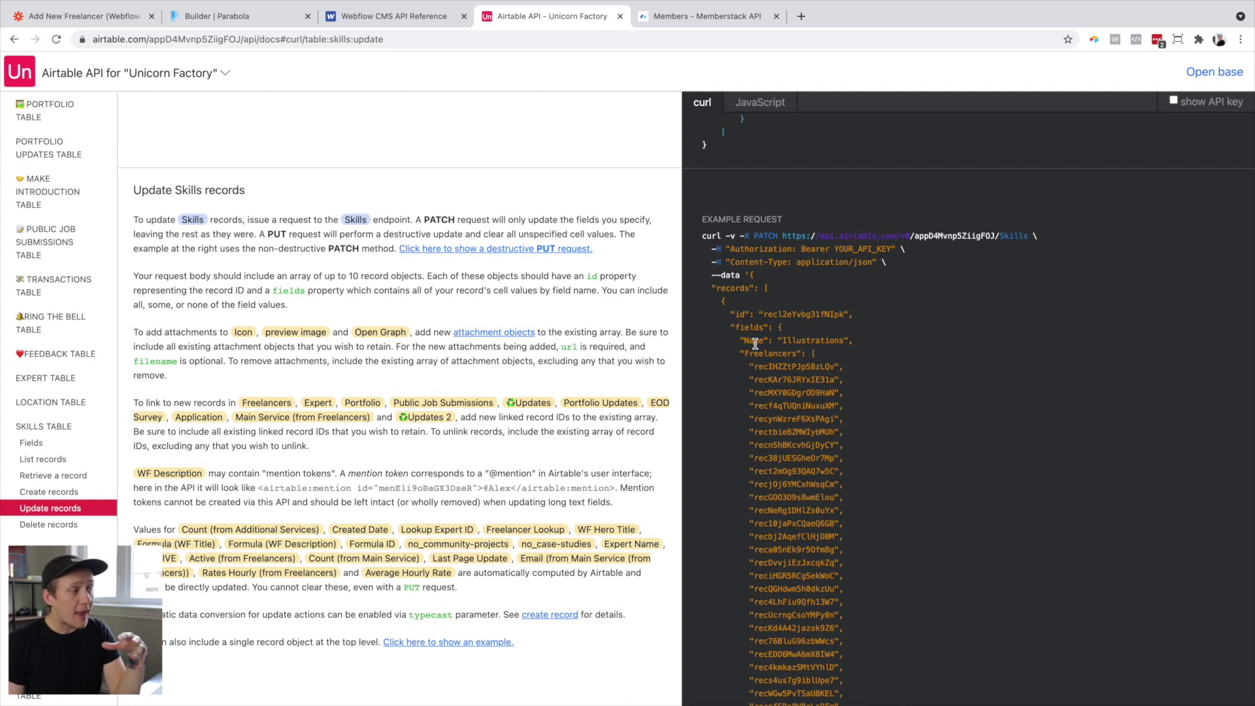
scroll(755, 344, down, 1)
drag(723, 286, 879, 333)
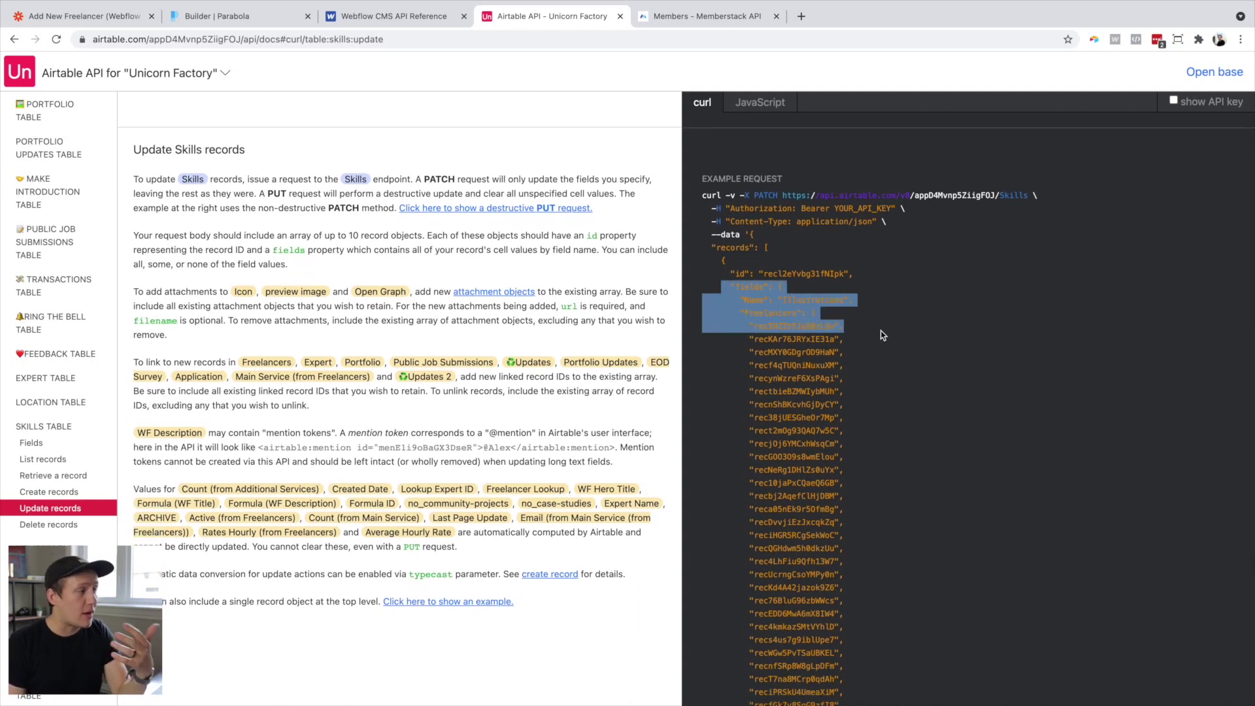
scroll(879, 334, down, 2)
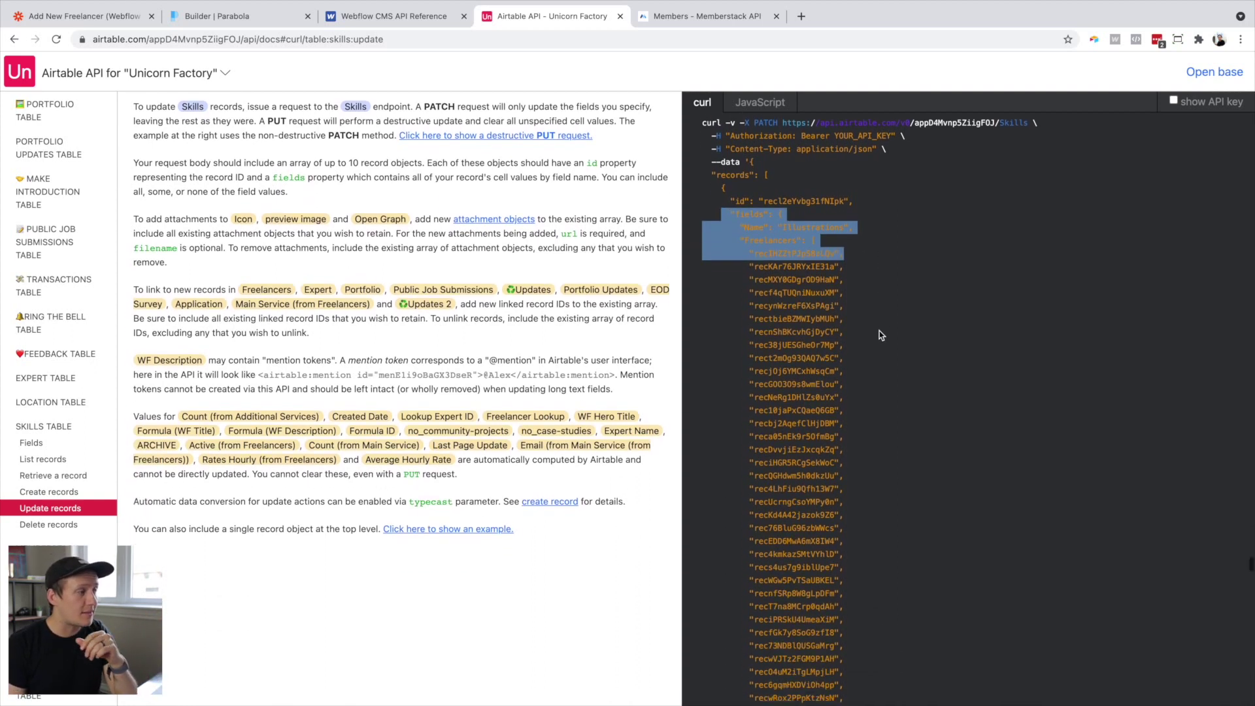
click(749, 226)
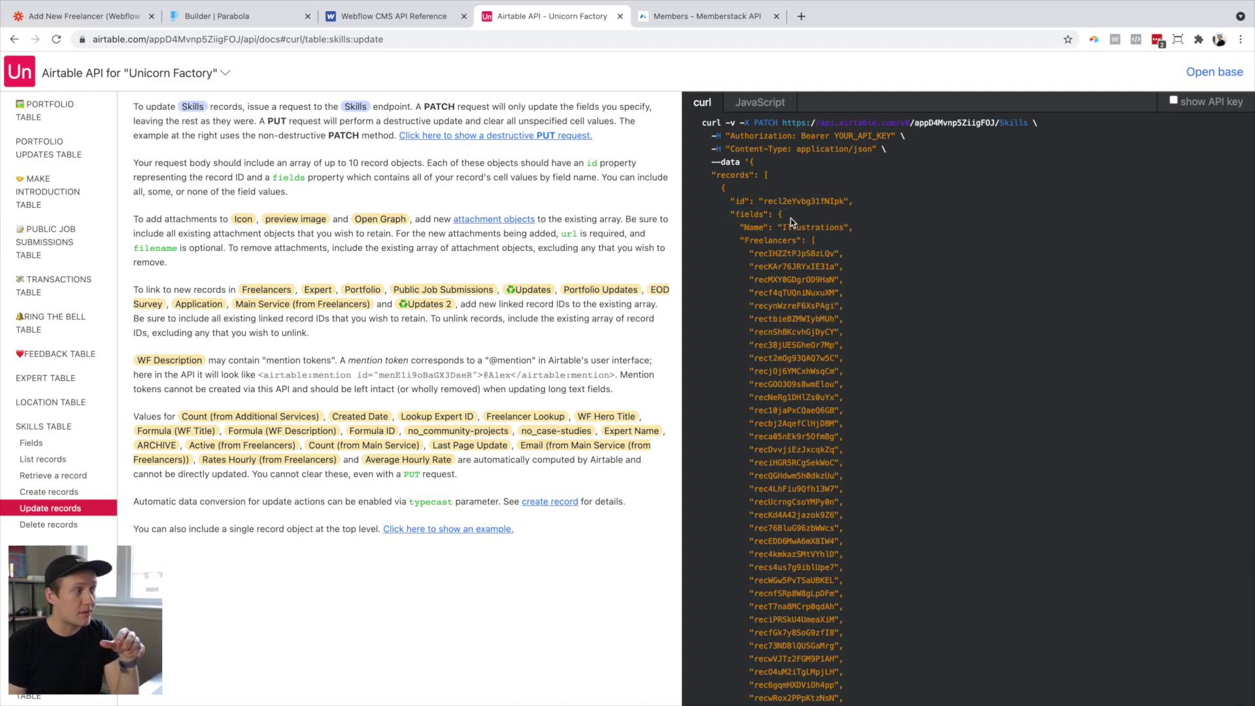
Step: Search the Airtable API documentation for "pageviews", and highlight the GA Pageviews field name and its example value
key(ctrl+f)
text(pageviews)
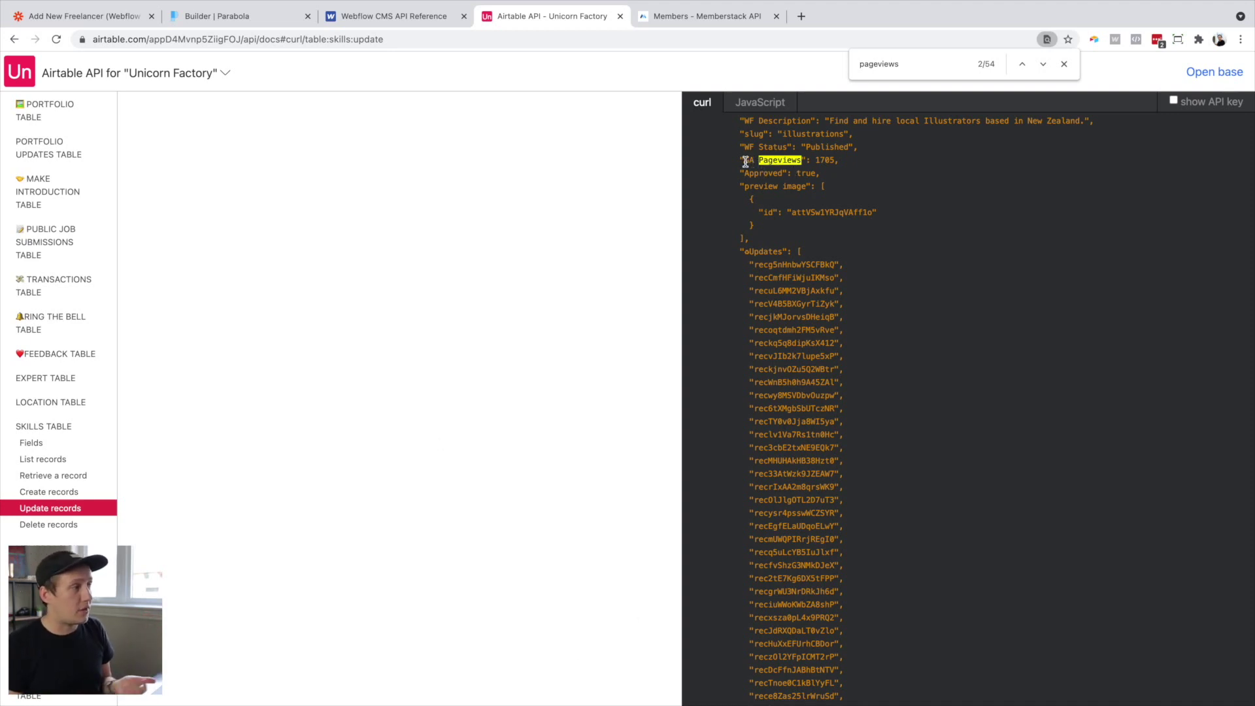
drag(739, 160, 806, 160)
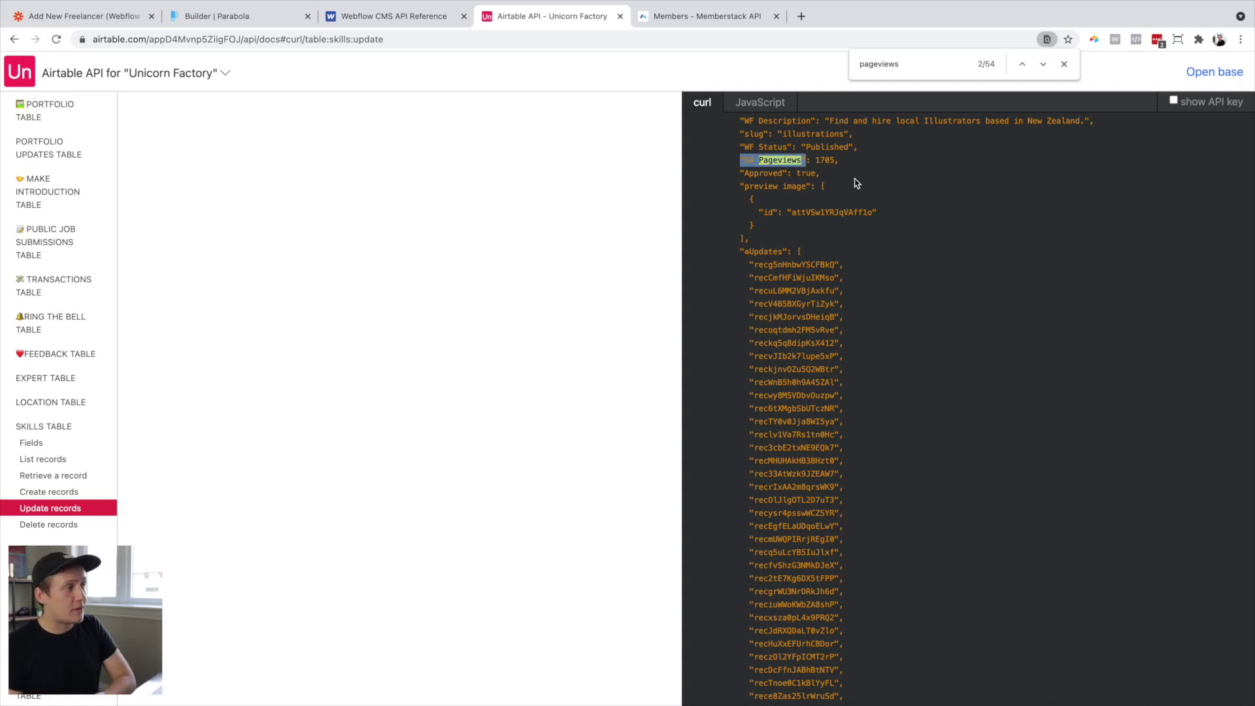
double_click(817, 159)
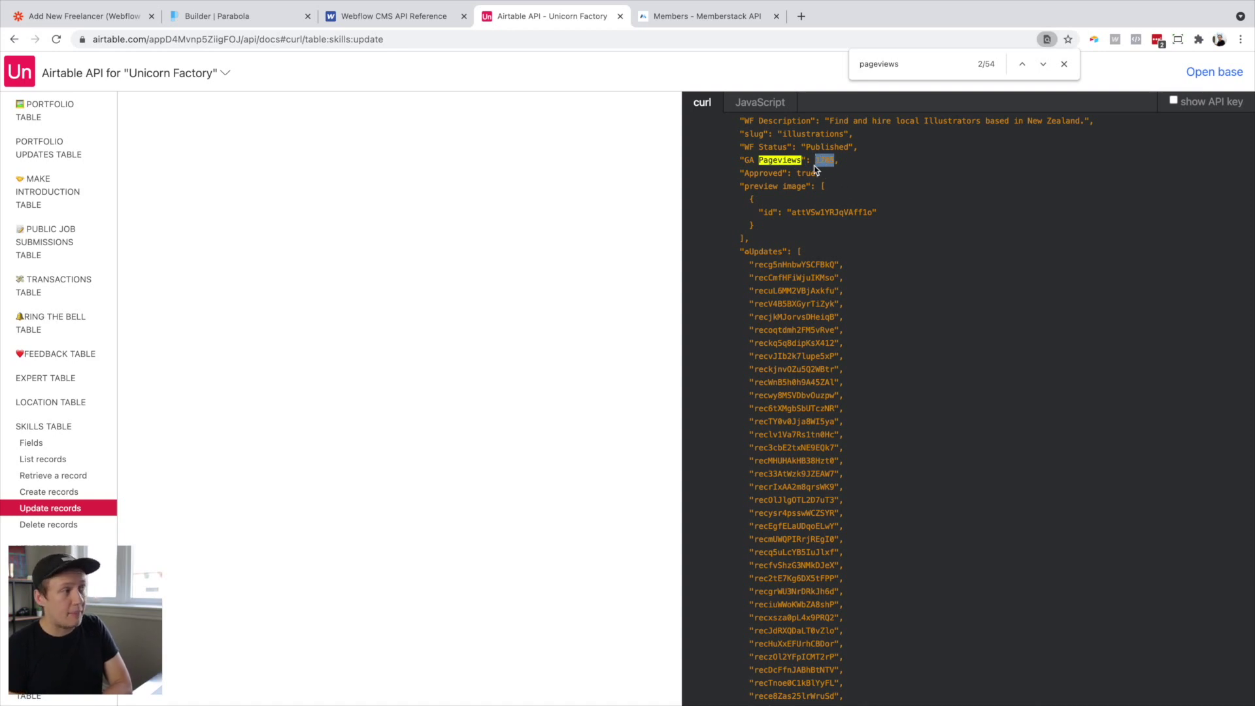
scroll(908, 453, up, 3)
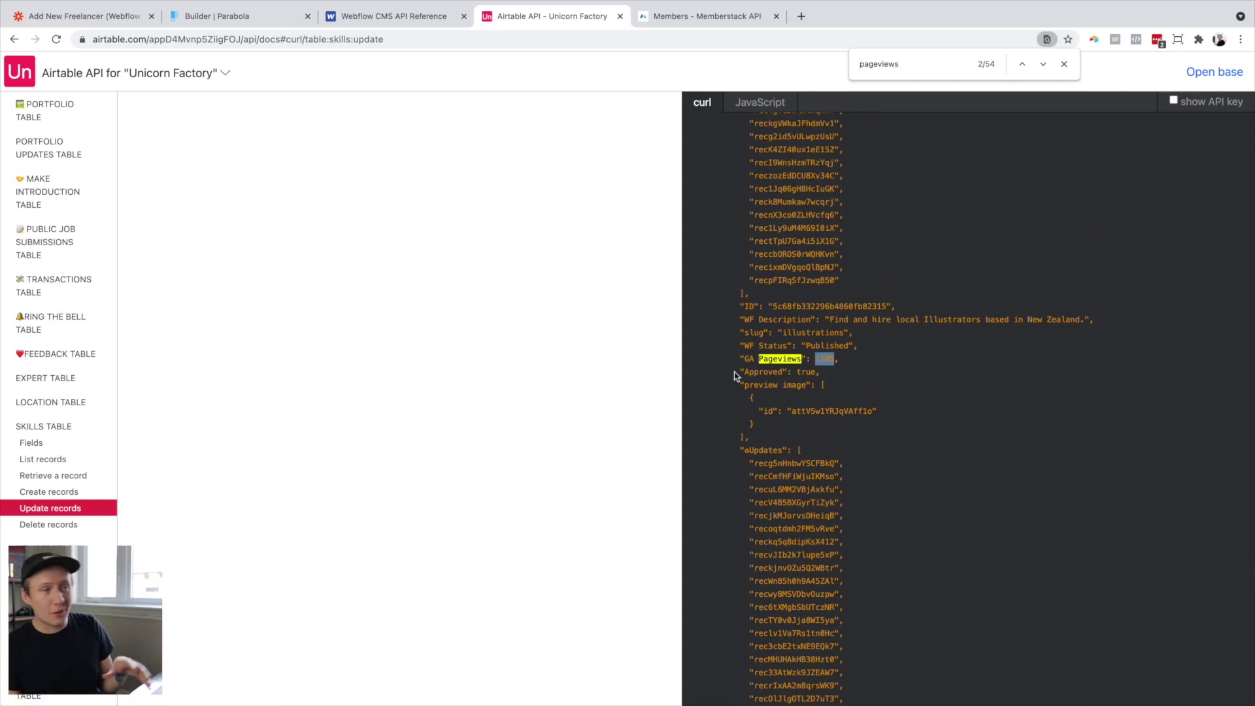
scroll(735, 368, down, 3)
scroll(735, 368, down, 1)
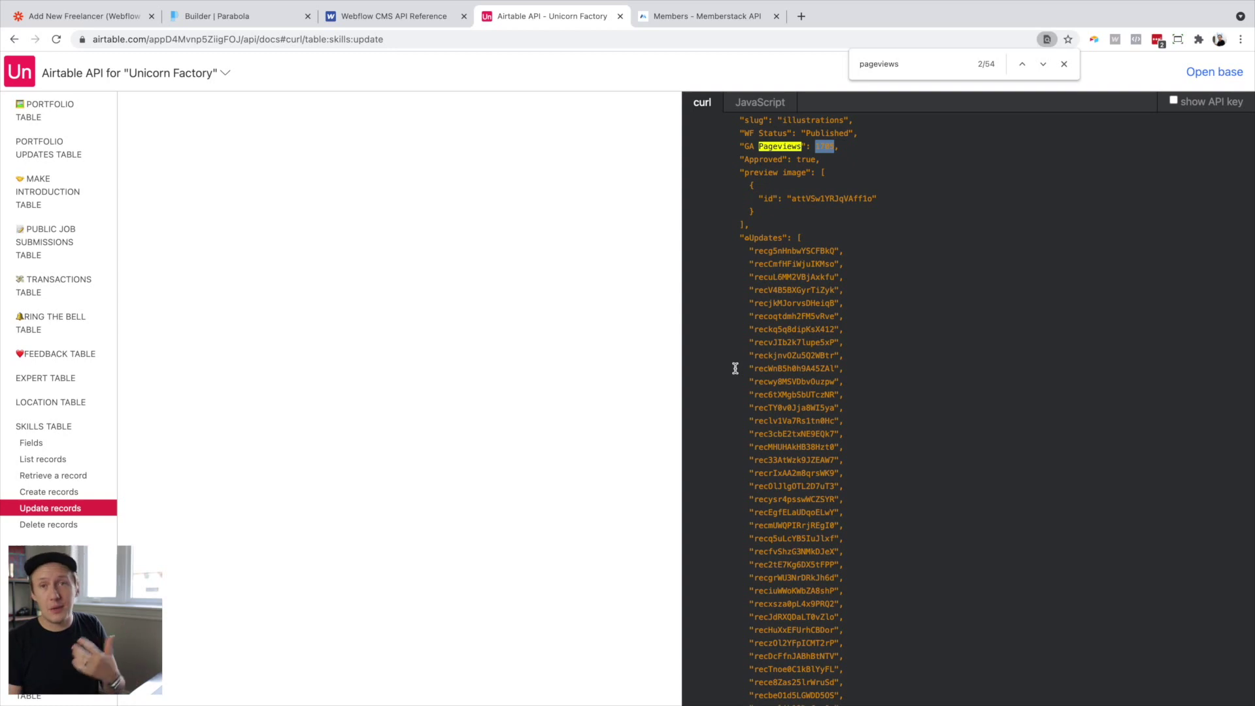
Step: View the Skills table's Fields reference in the Airtable documentation, and check it against the GA Pageviews entry in Parabola's API Export request body
scroll(735, 368, up, 20)
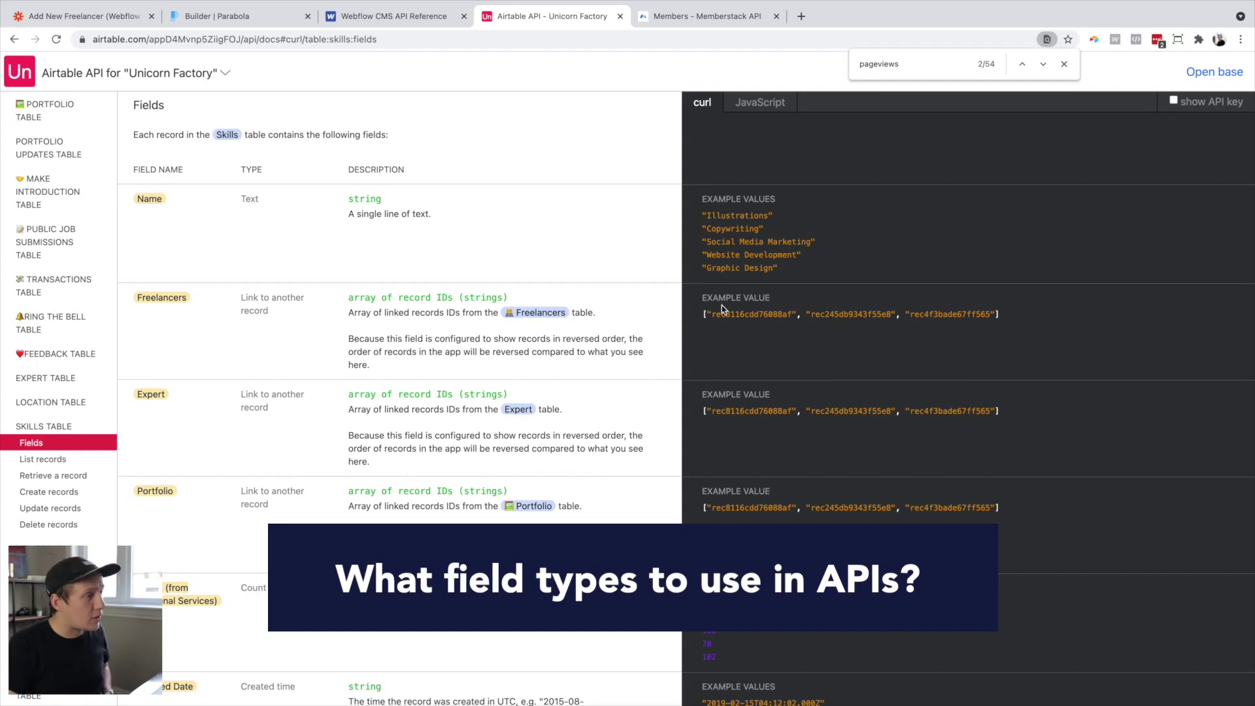
click(260, 17)
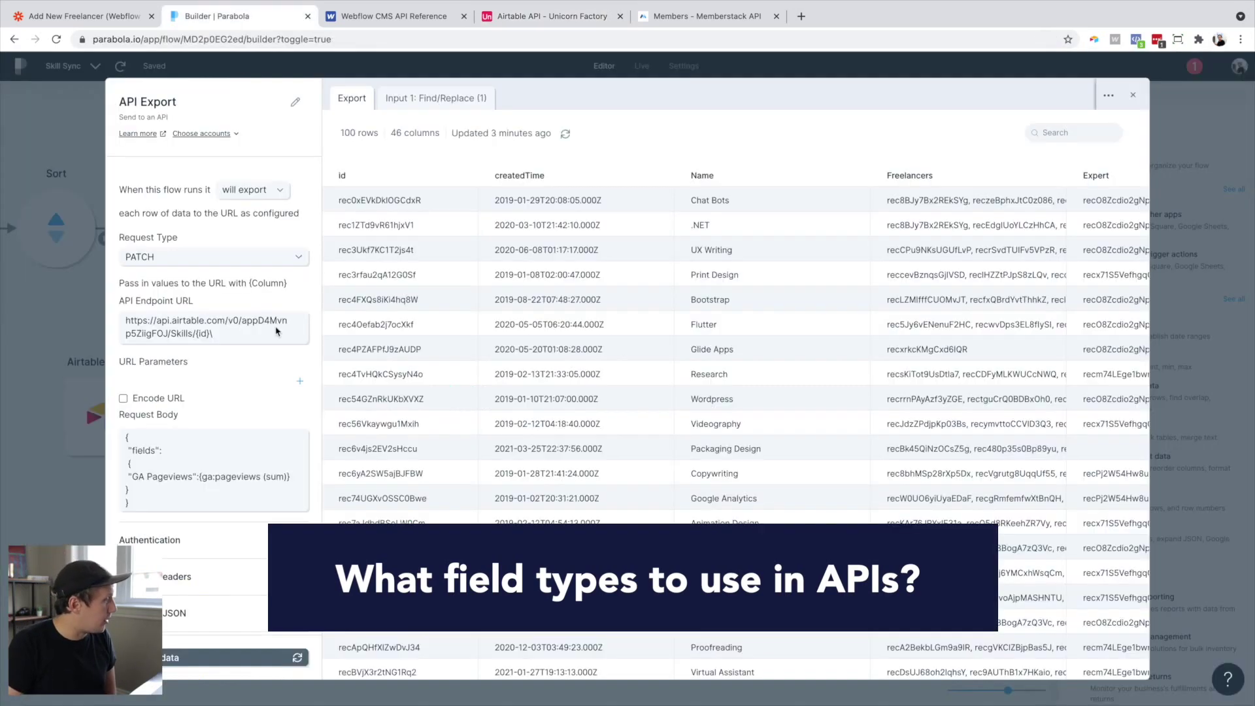
click(198, 475)
text(:)
click(575, 17)
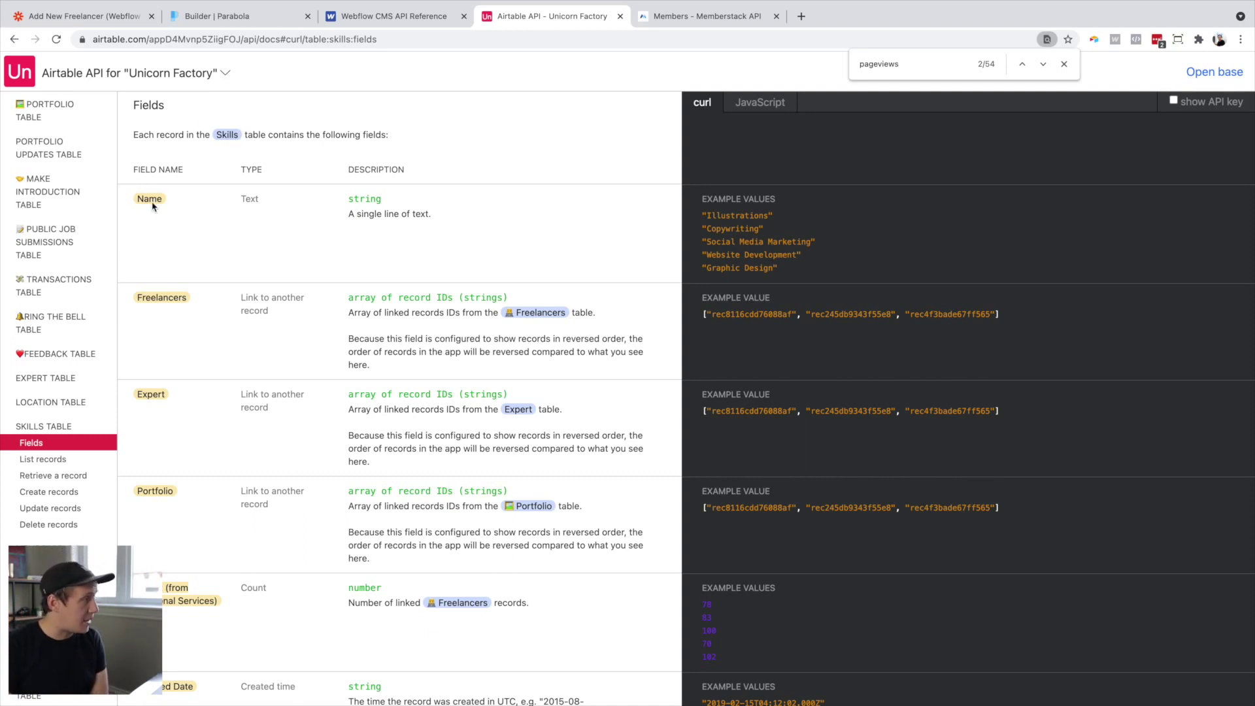
Step: Examine the Name field's type and quoted example values in the Skills table's Fields reference, and highlight the Count (from Additional Services) field name
shift+click(249, 200)
click(249, 199)
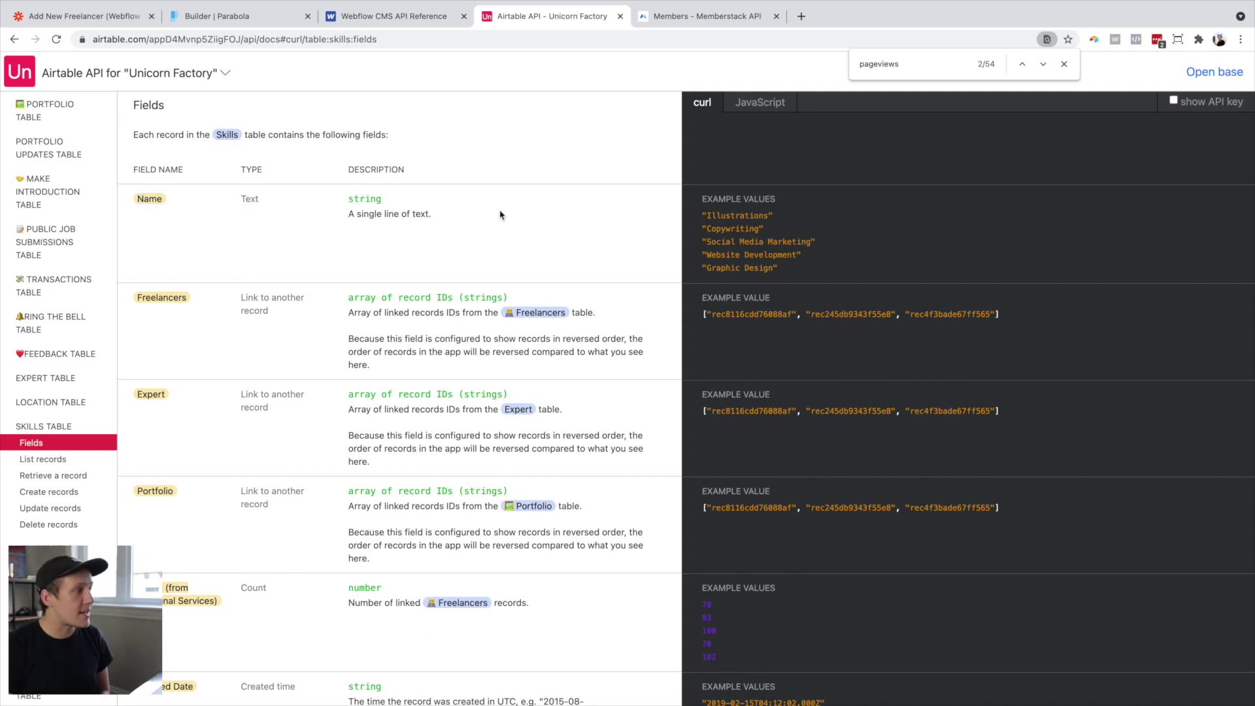
drag(703, 214, 778, 217)
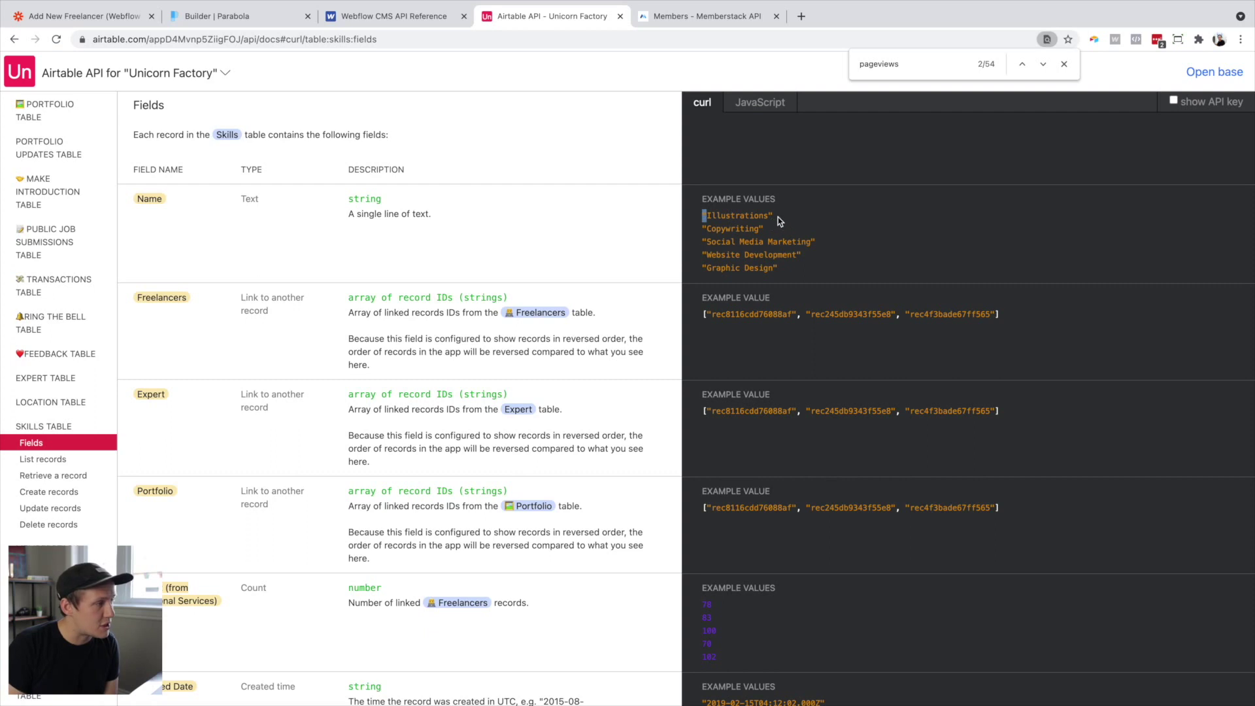
scroll(247, 461, down, 3)
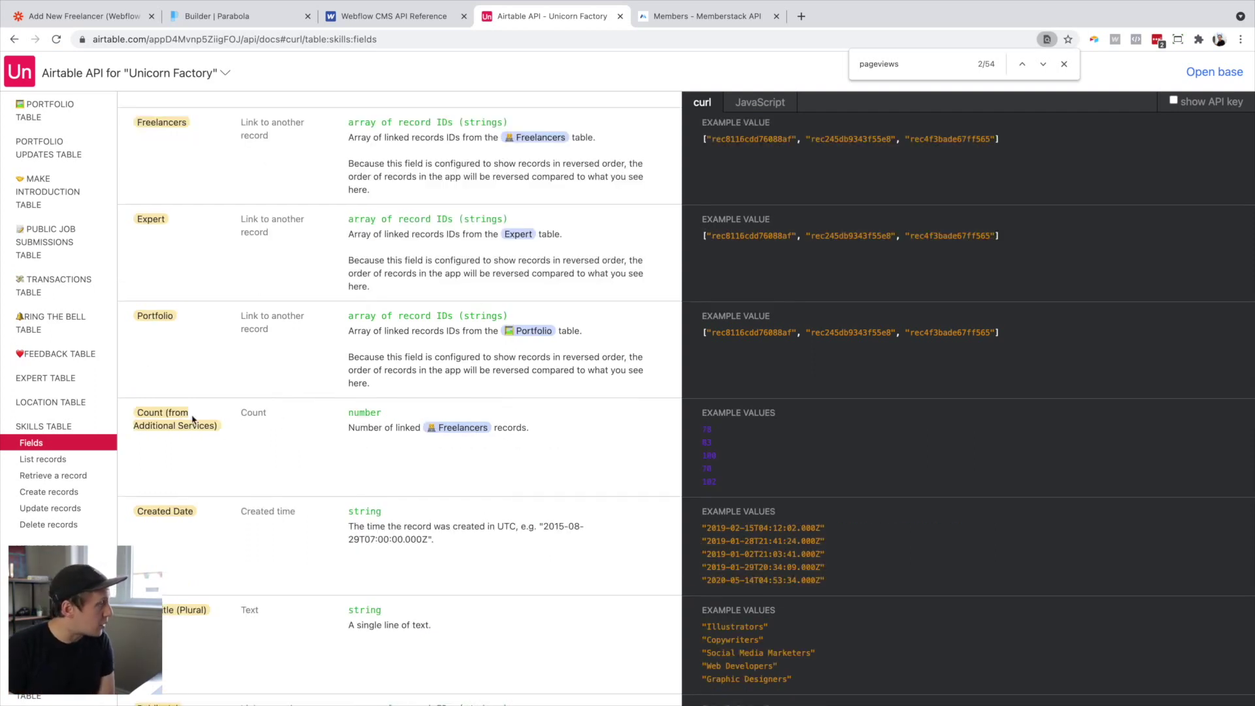
drag(135, 411, 218, 426)
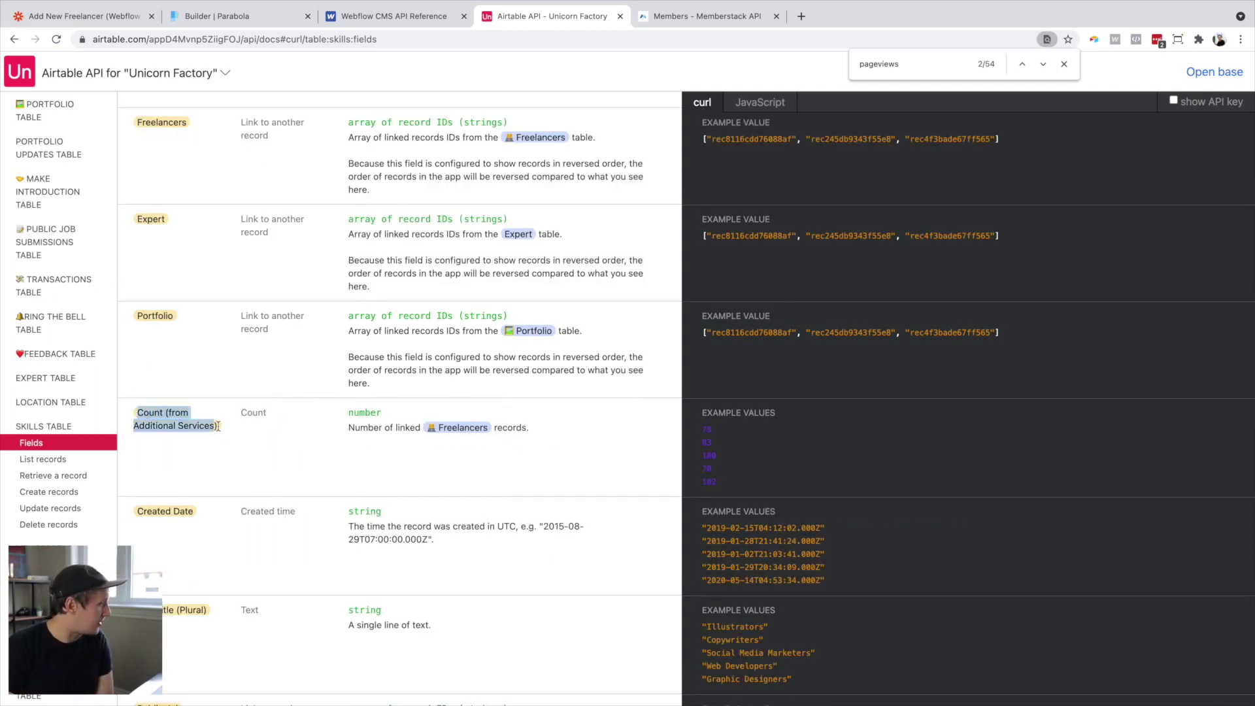
Step: Highlight the Count type of the Count (from Additional Services) field, and examine its number example values in the Airtable documentation
double_click(252, 412)
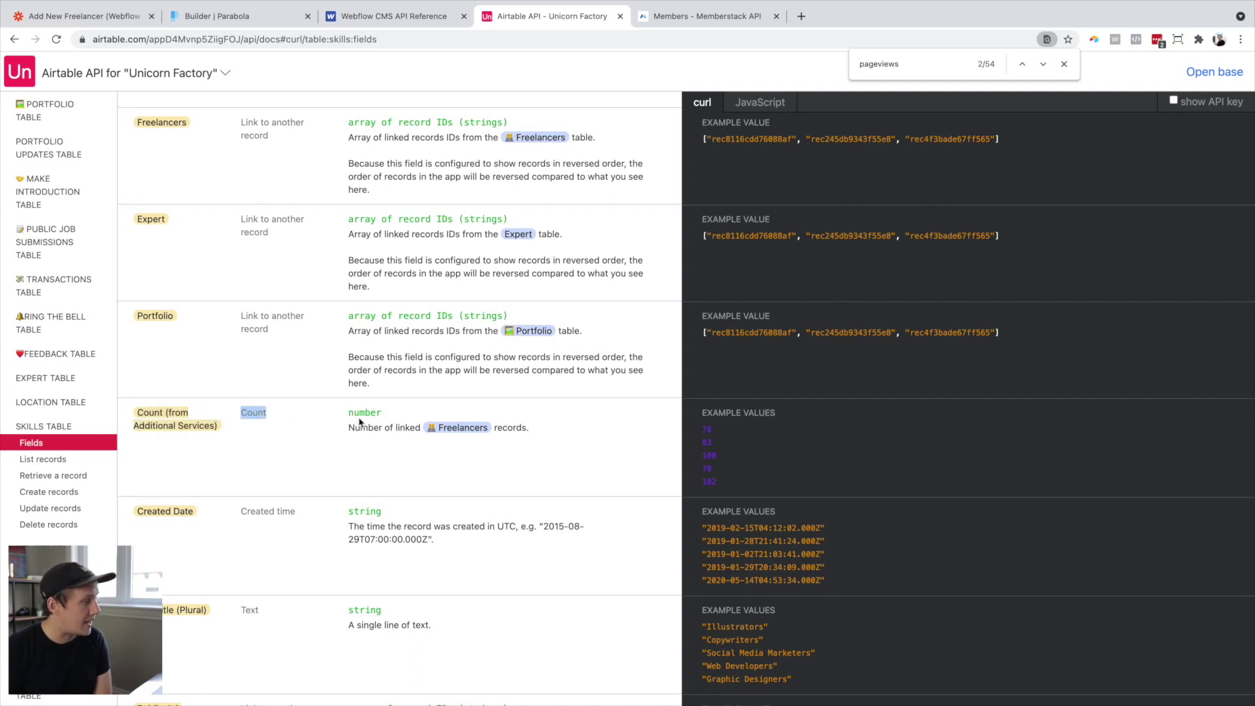
drag(719, 472, 697, 468)
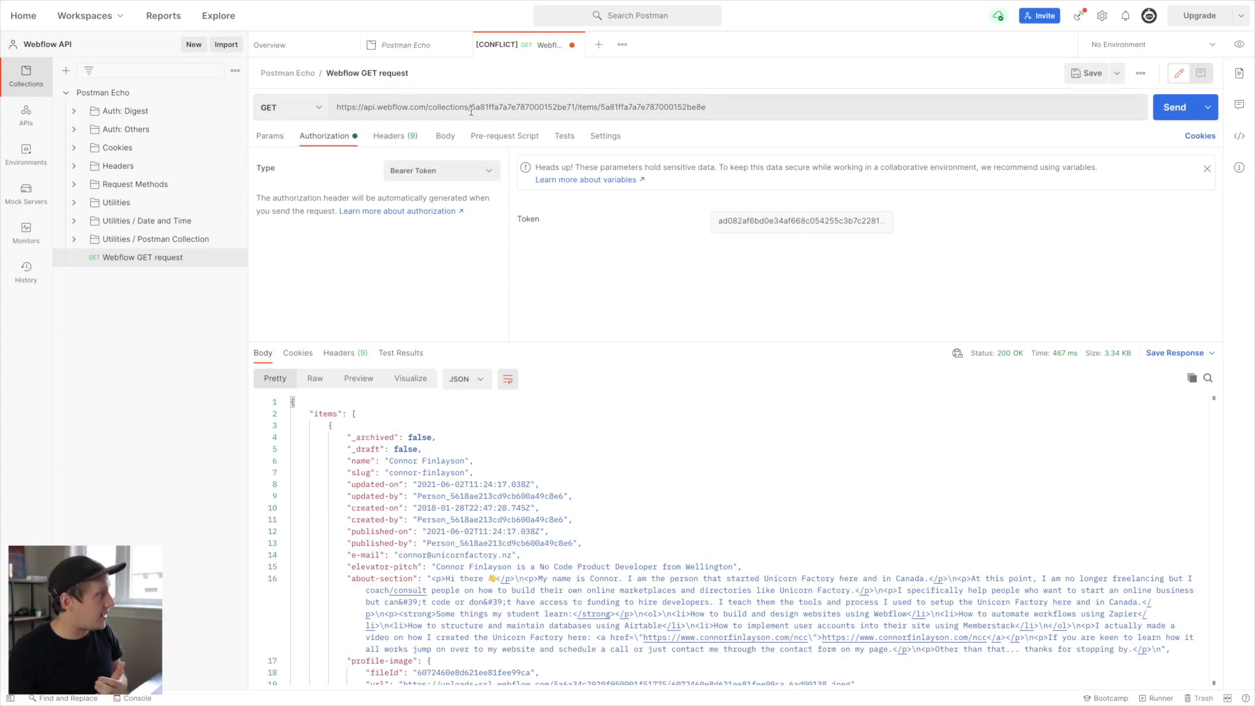
Step: Switch to Postman, highlight the collection and item path in the Webflow GET request URL, and send the request
drag(705, 108, 433, 110)
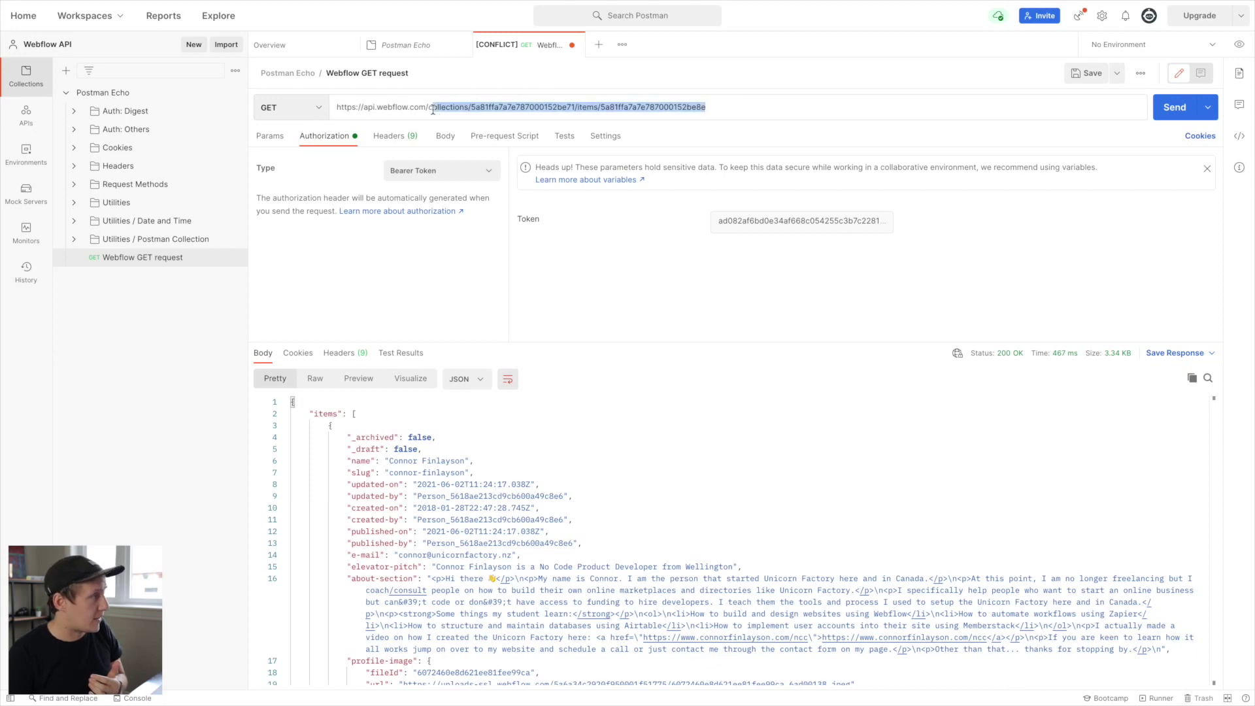
click(823, 88)
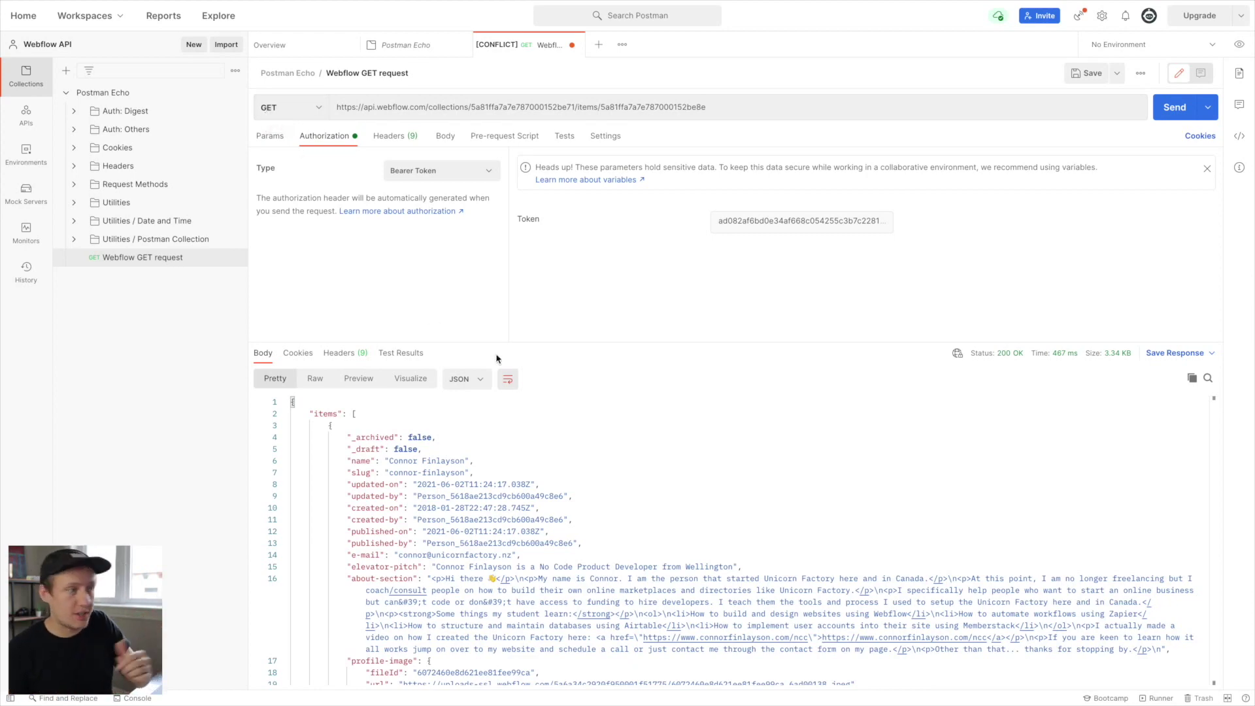
click(1173, 107)
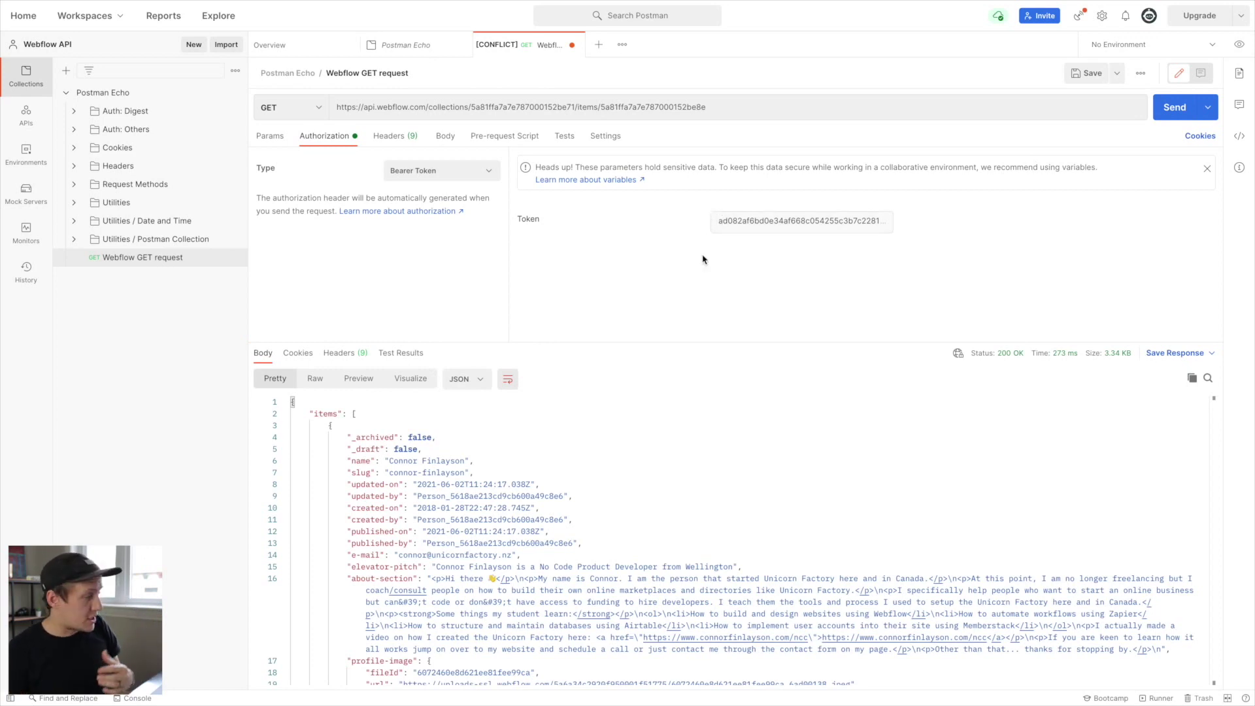
Step: Examine the JSON response body, and highlight the skills array with its square brackets and the first two skill IDs
scroll(493, 487, down, 3)
scroll(493, 492, down, 3)
scroll(493, 491, up, 6)
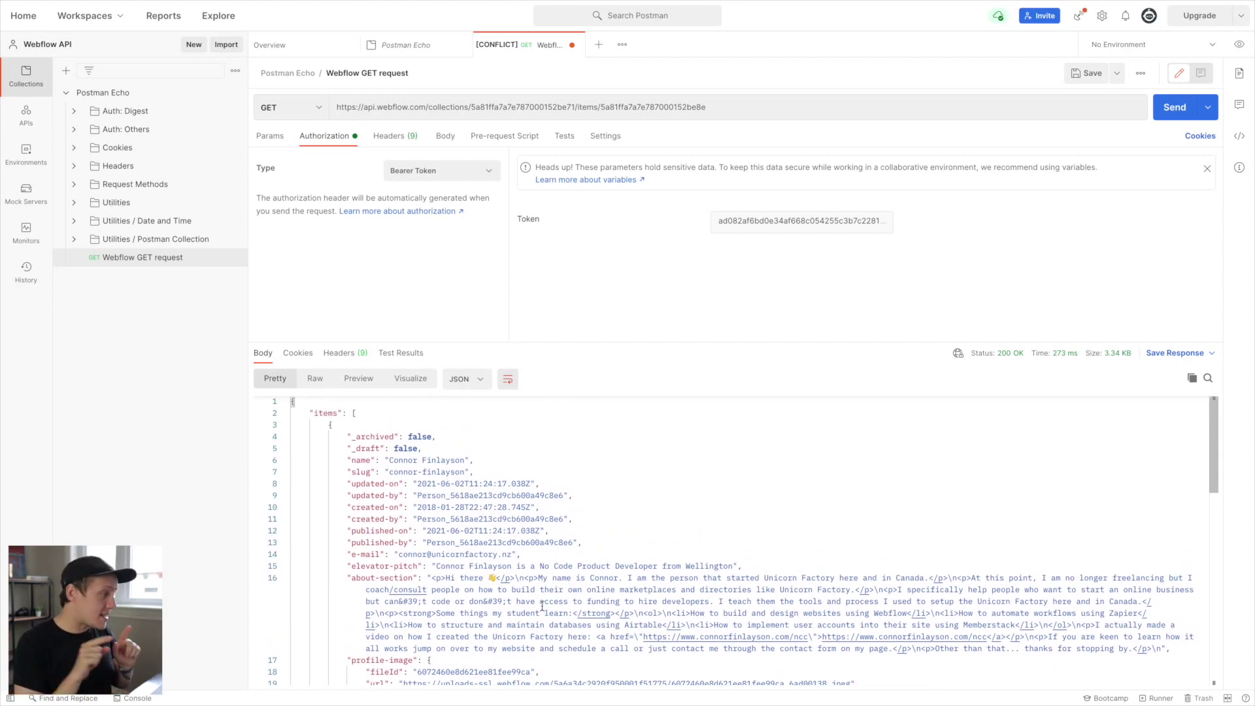
scroll(542, 607, down, 5)
drag(358, 623, 338, 553)
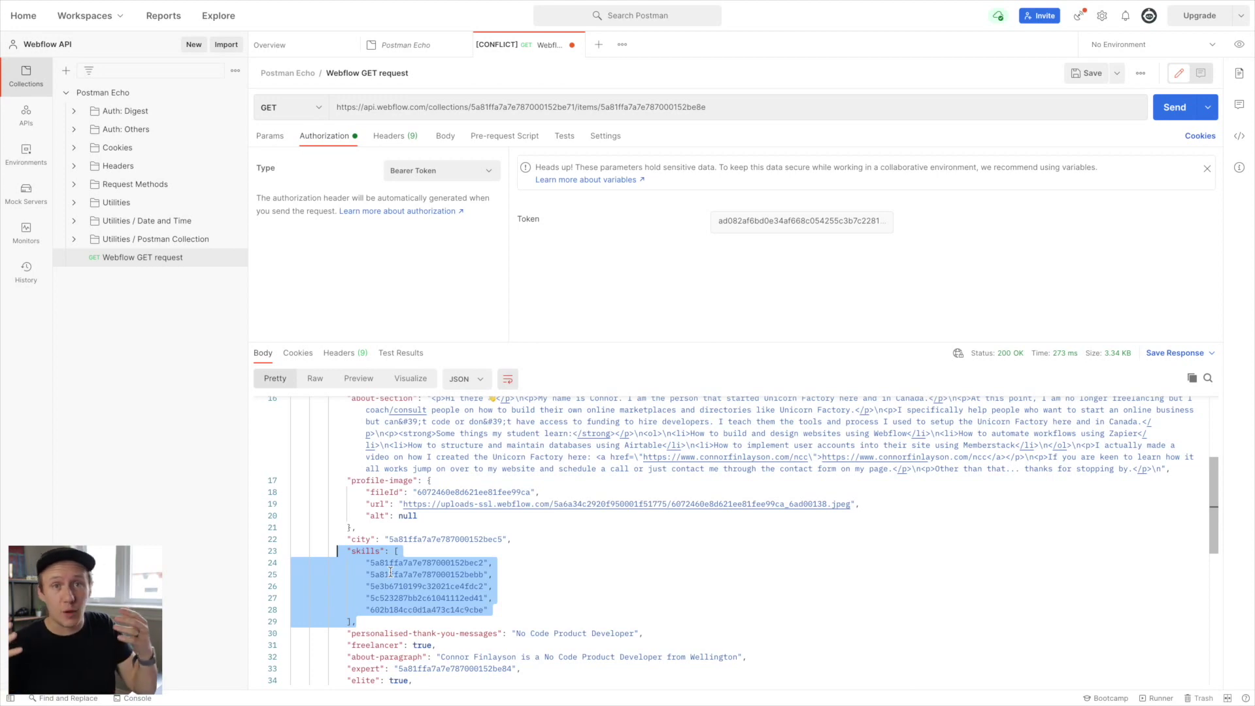
double_click(395, 573)
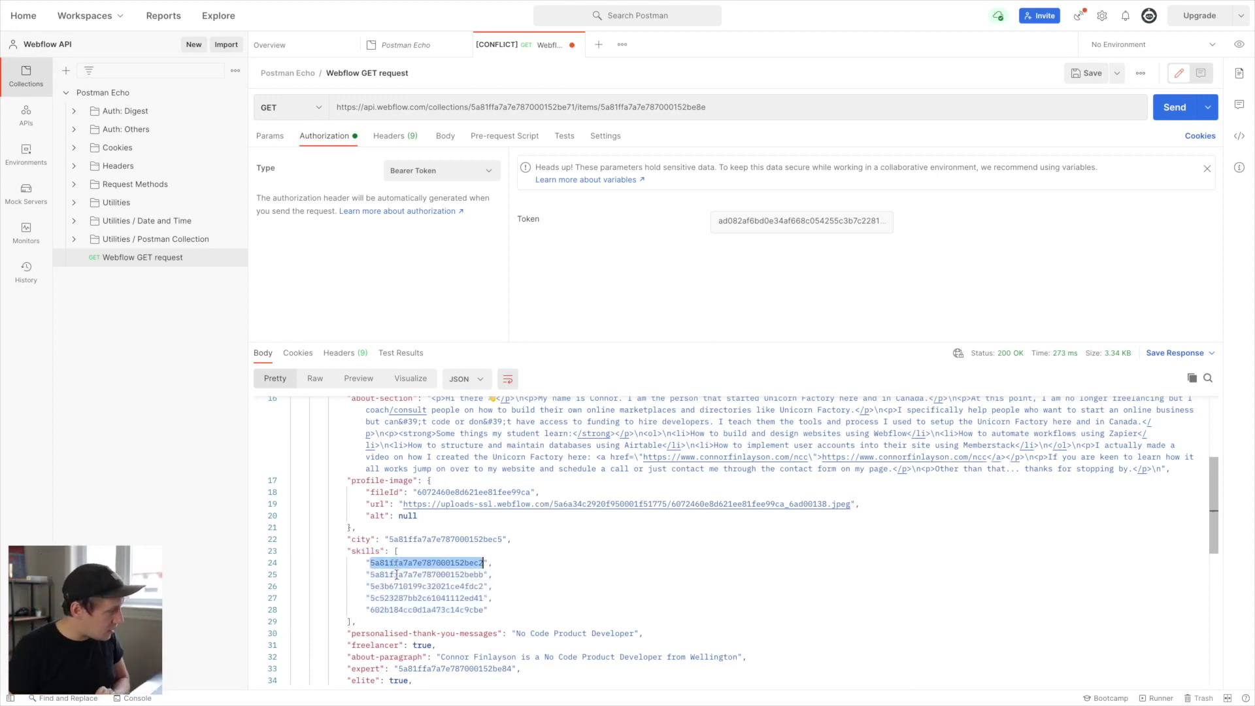
double_click(394, 574)
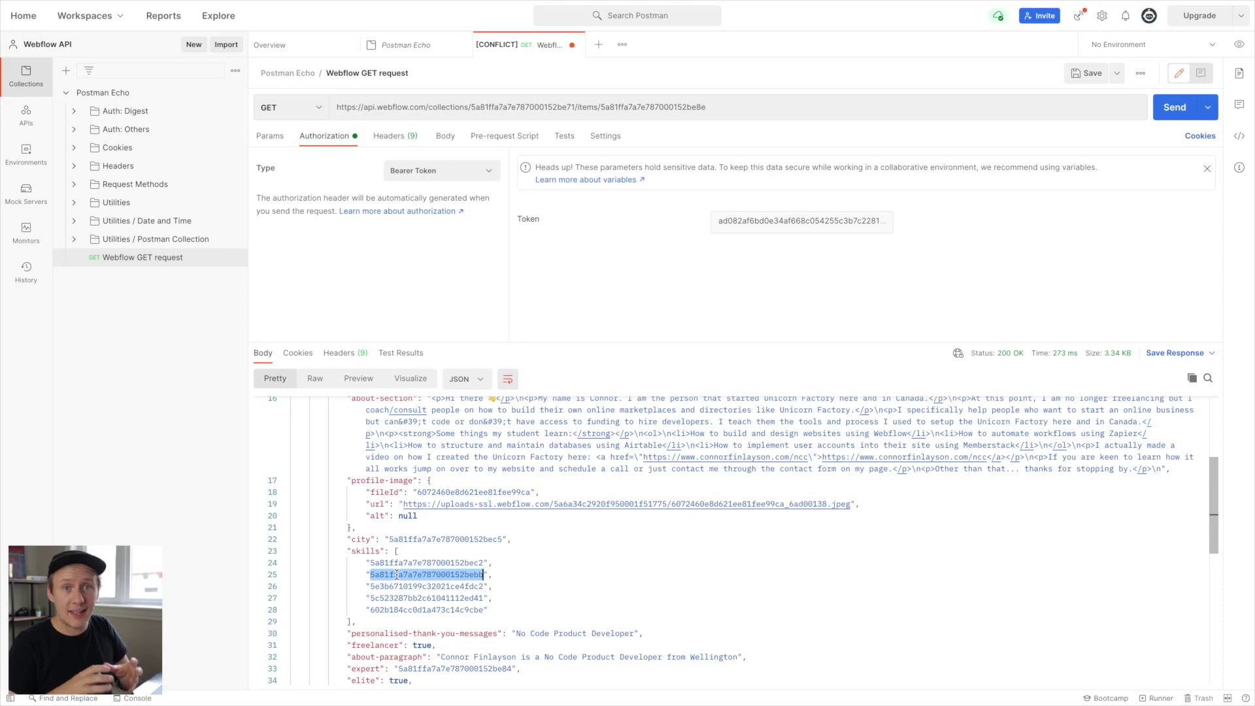
drag(361, 622, 394, 551)
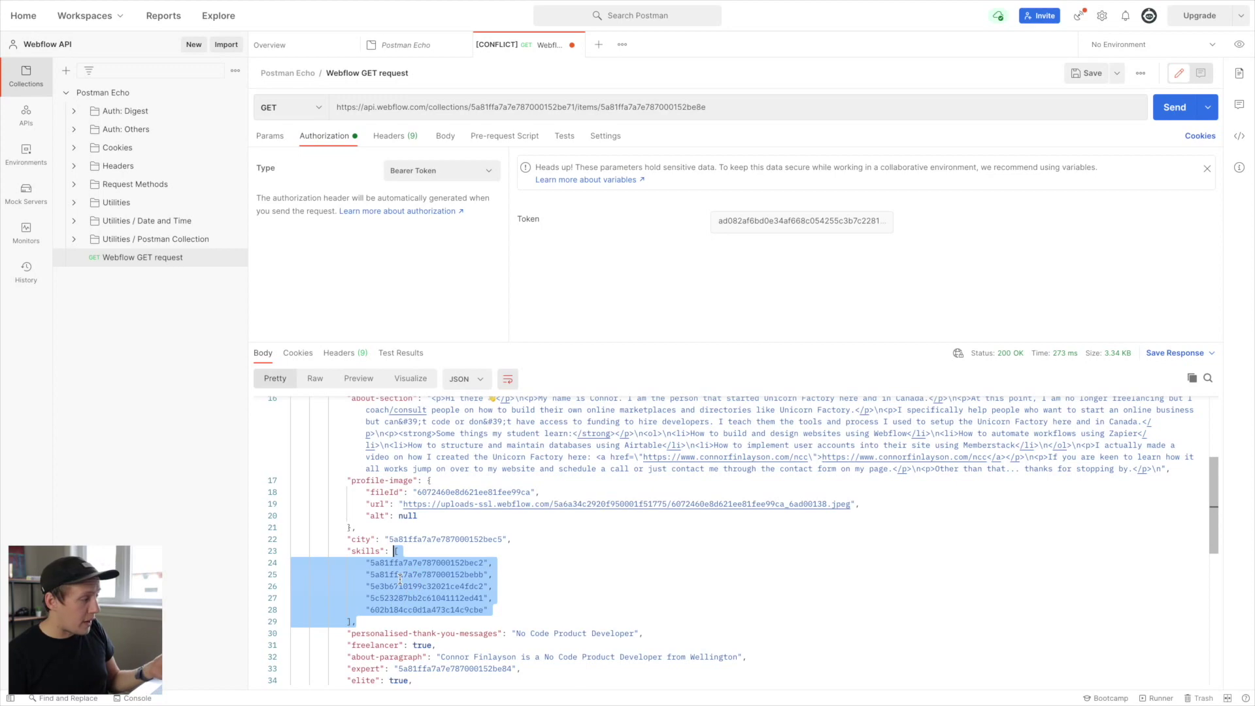
Step: Switch to Zapier's PATCH action, and compare the bracketed skills lookup in its Data field with the skills array in Postman's response
key(super+Tab)
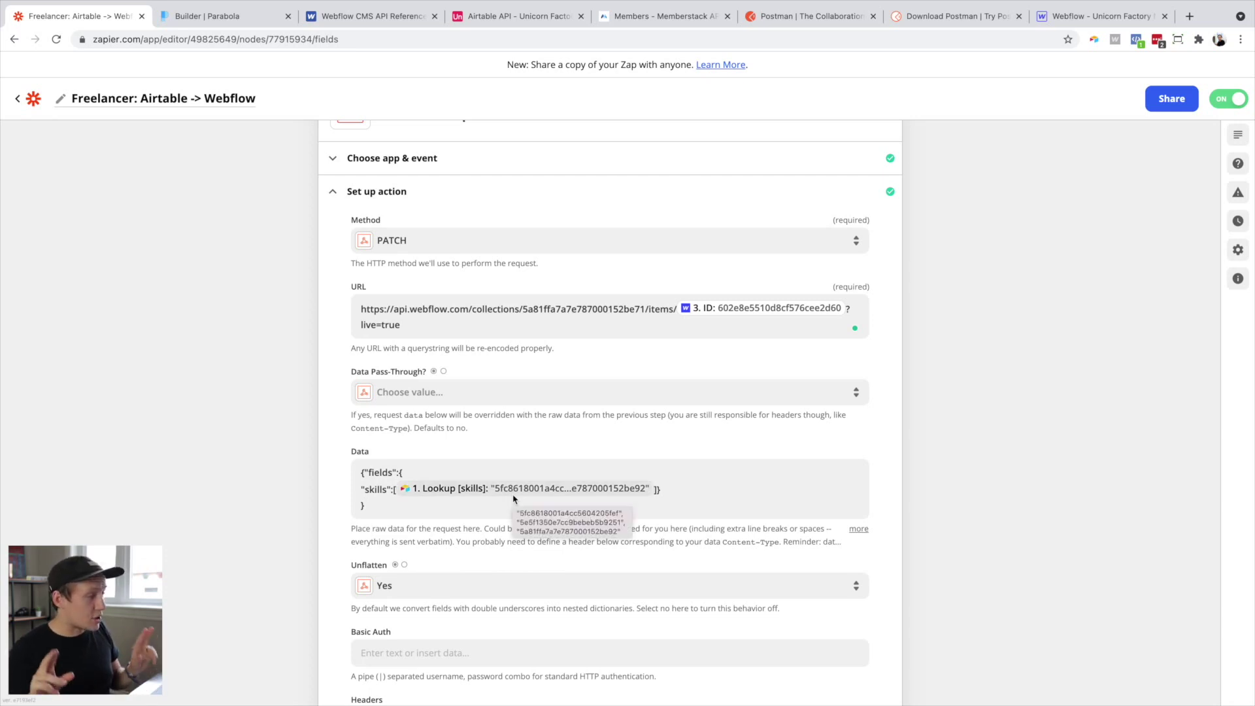
click(394, 489)
text([)
text(])
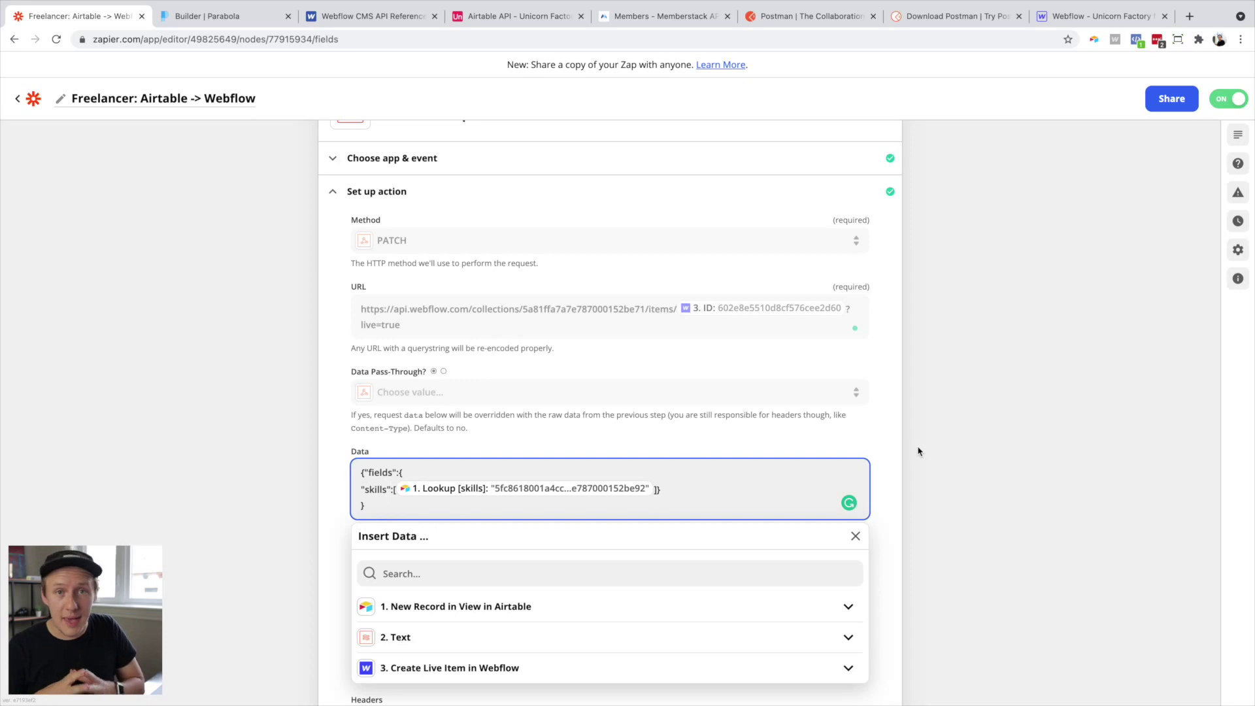
key(super+Tab)
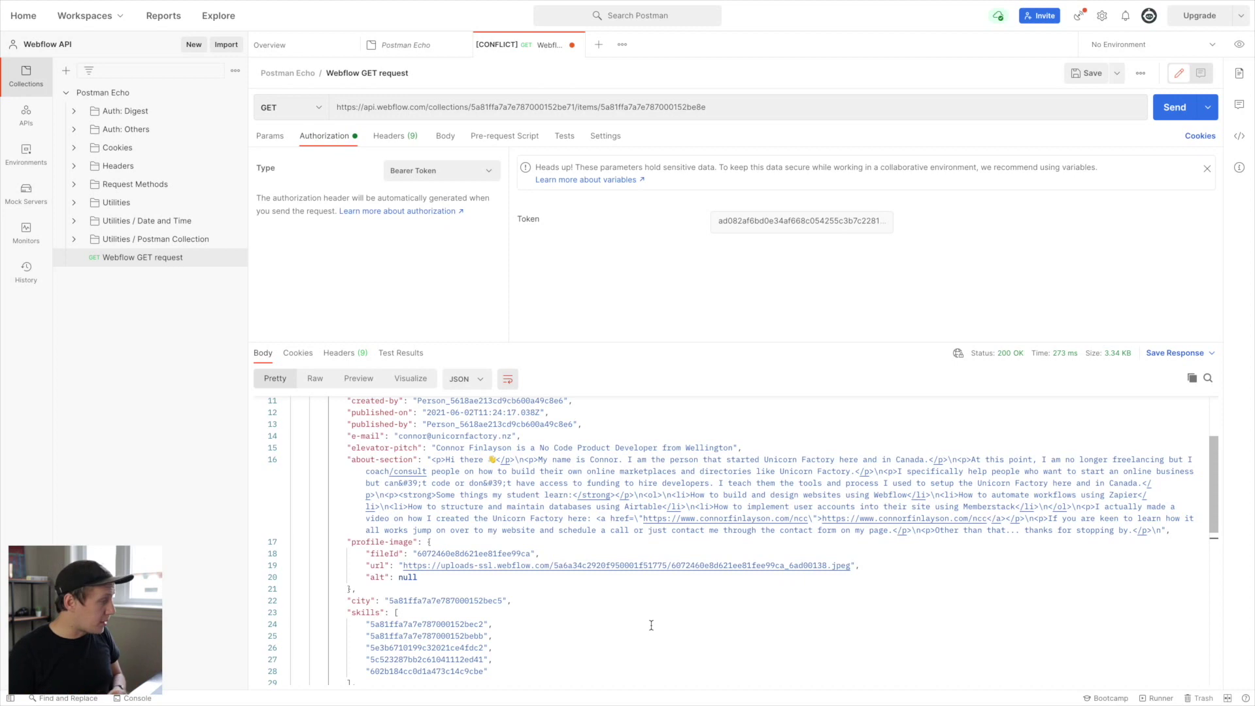
double_click(366, 613)
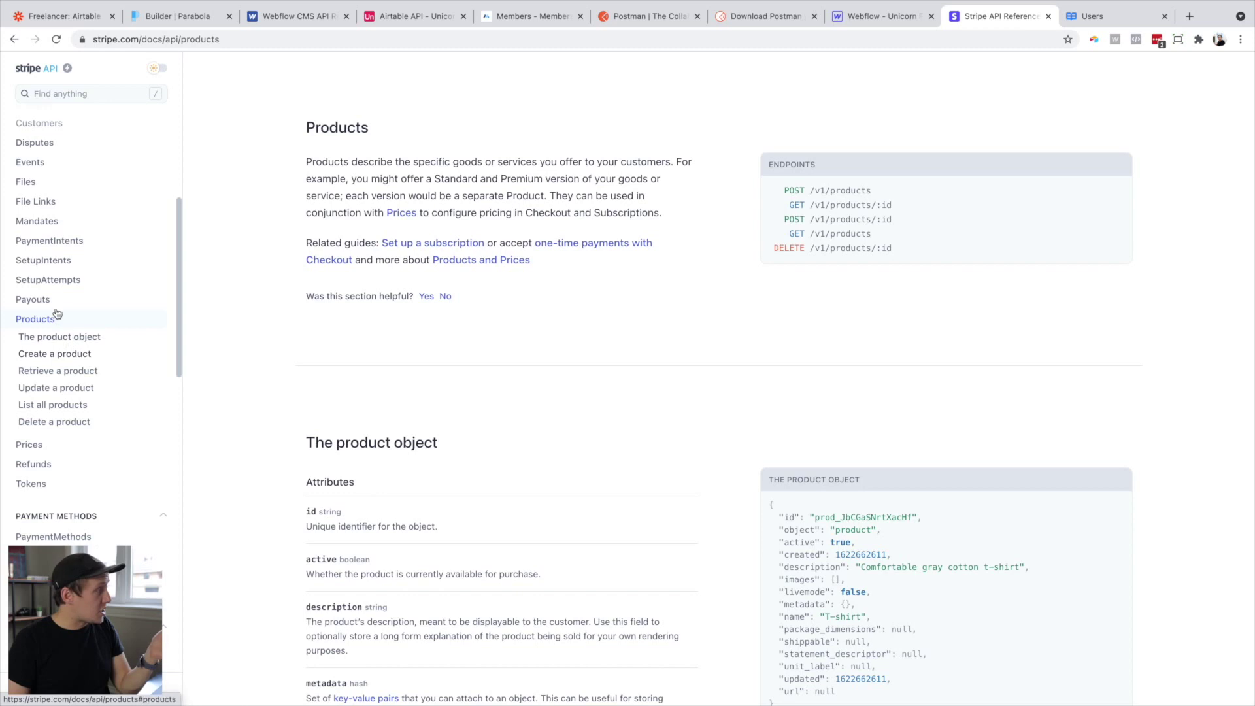
Step: Open Create a product in the Stripe API reference, and highlight the curl endpoint URL, the -u authorization line and the example response
click(59, 356)
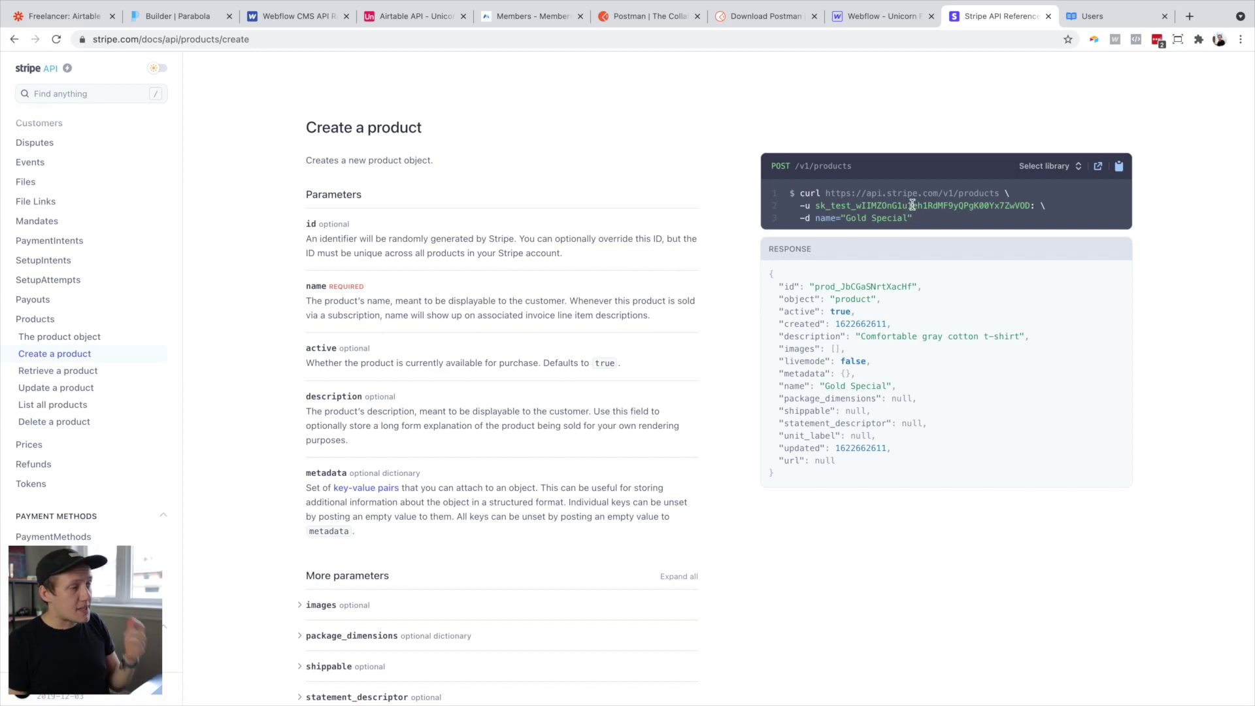
drag(825, 193, 1006, 194)
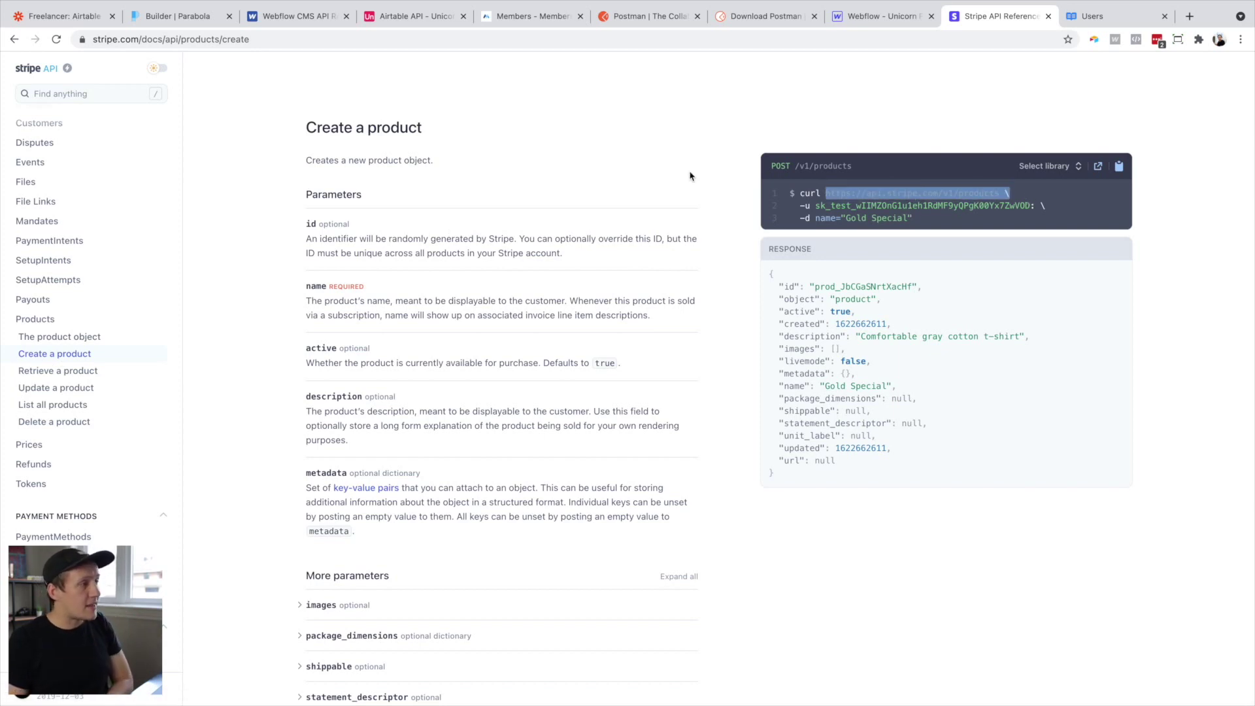
shift+click(783, 169)
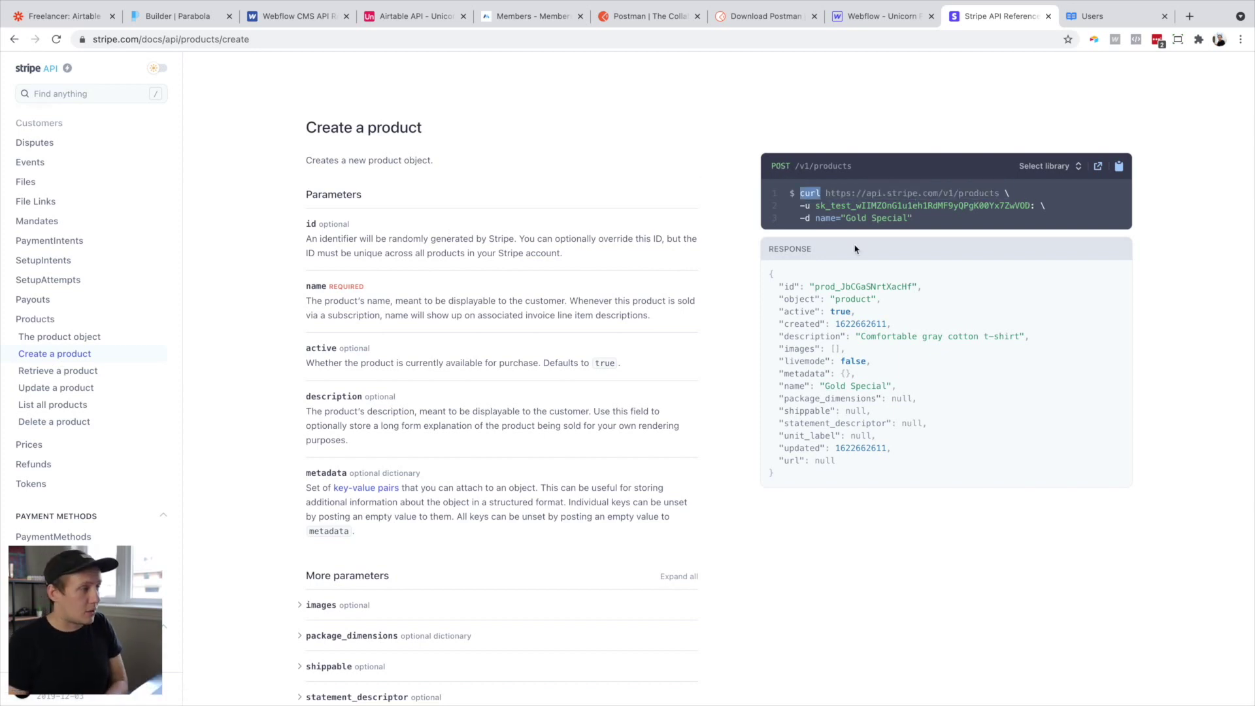
drag(801, 207, 1064, 208)
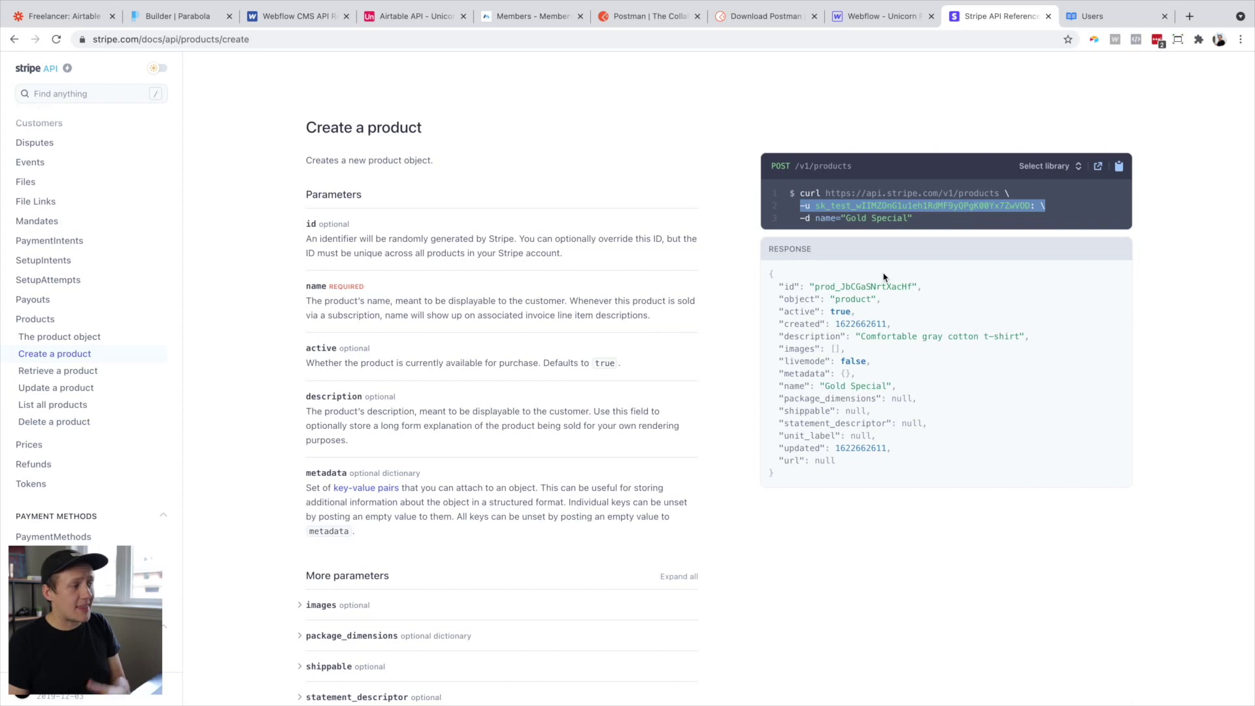
drag(790, 477, 763, 275)
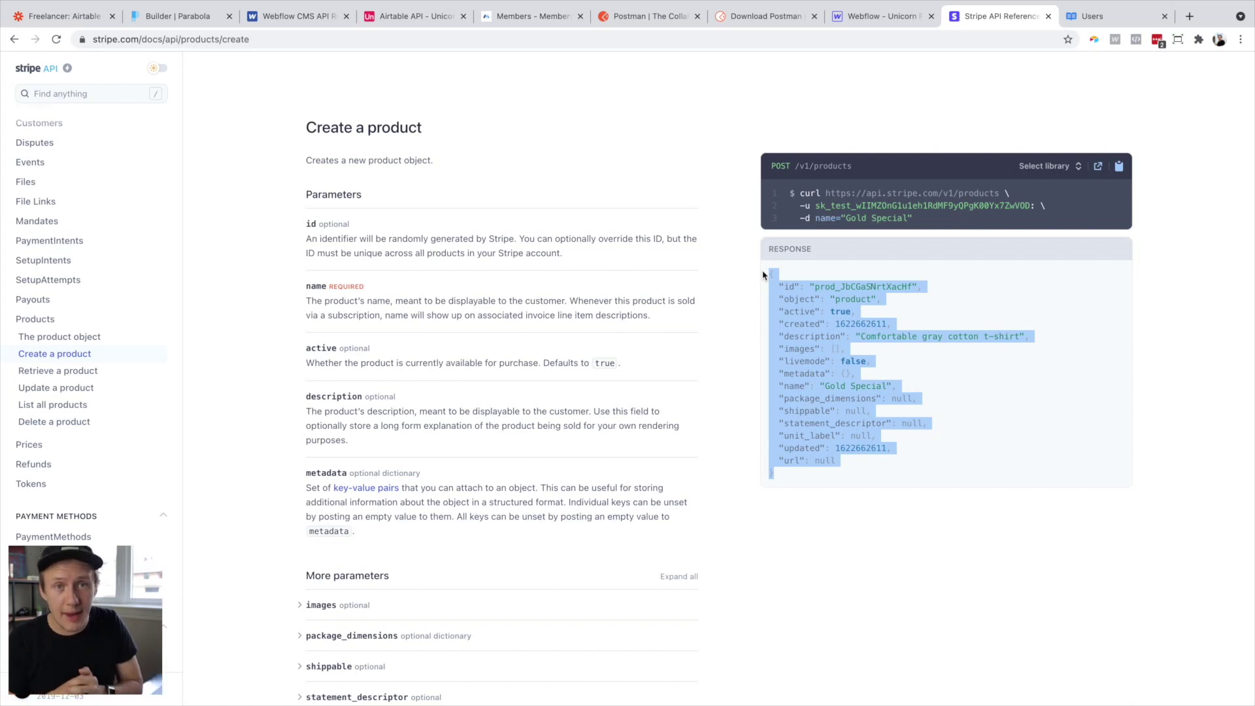
Step: Switch to the PocketSmith API reference, and open the List transactions in user endpoint of the Transactions section
key(ctrl+Tab)
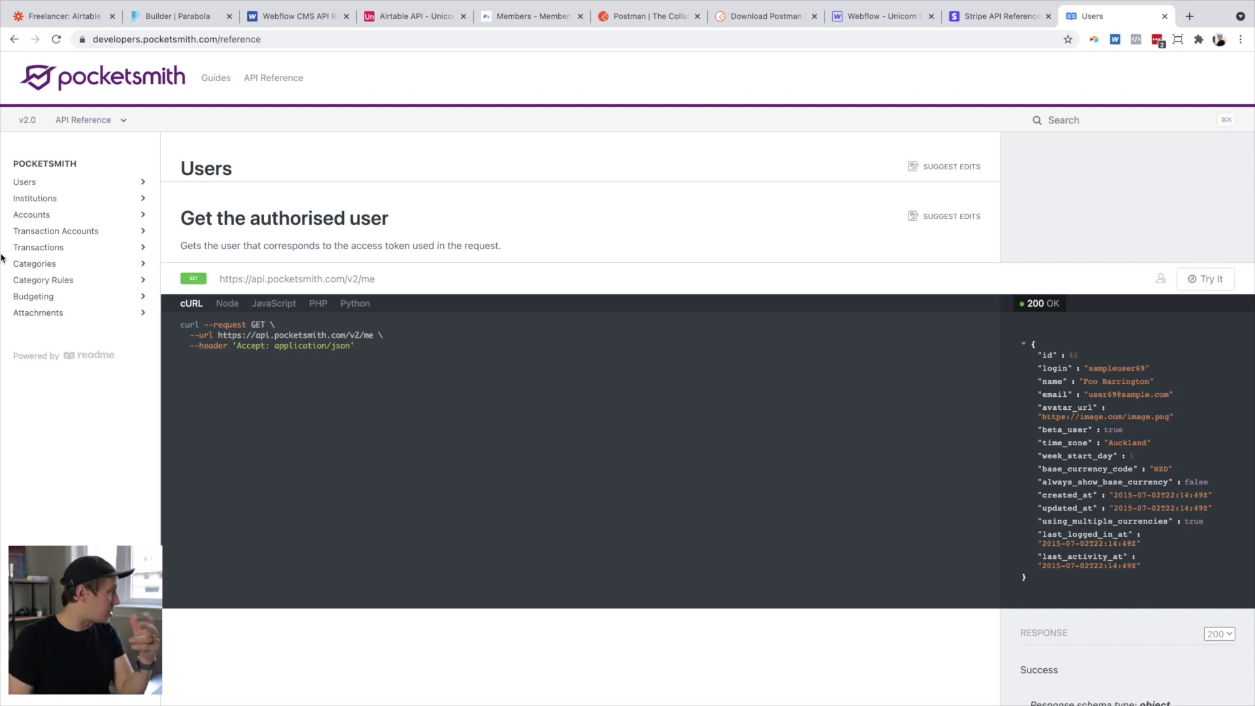
click(49, 251)
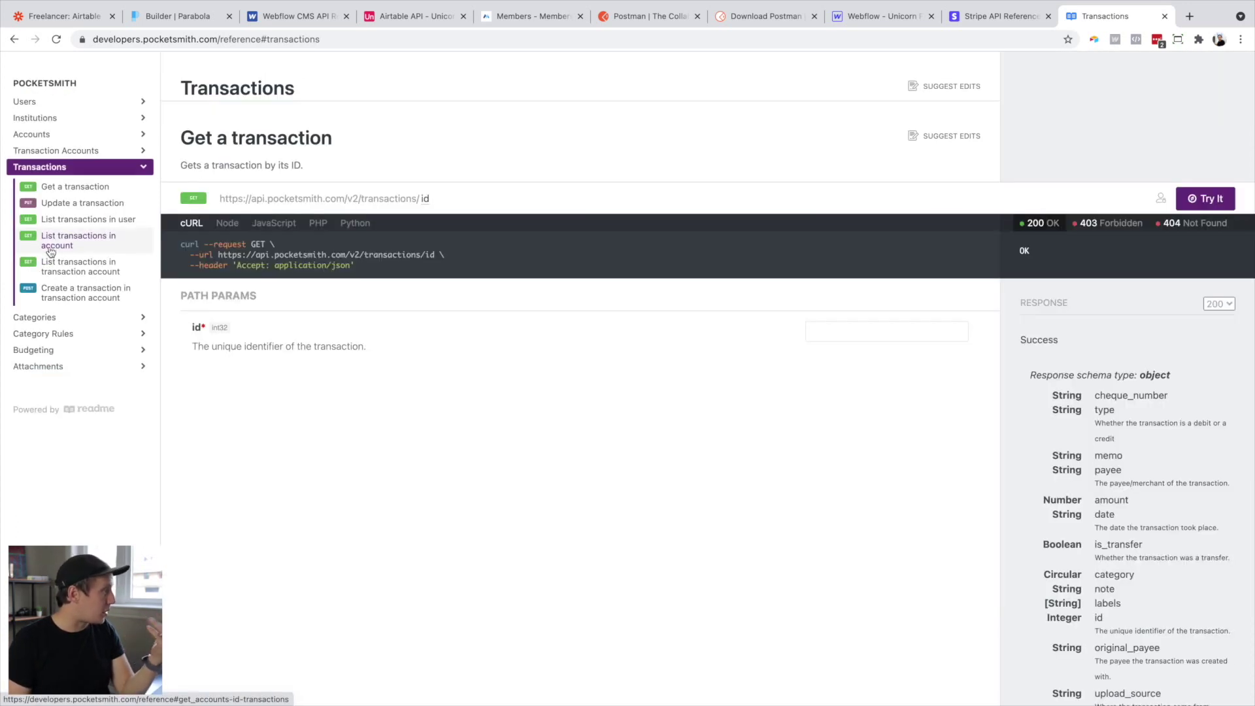
click(73, 220)
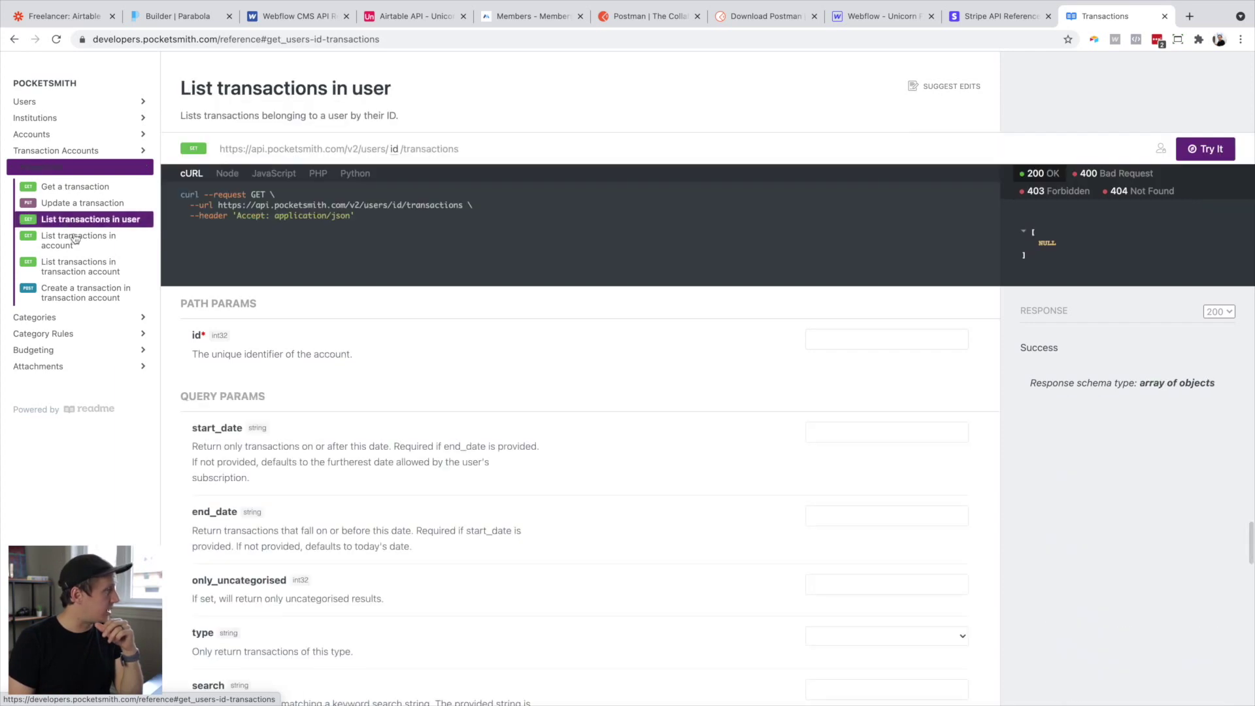